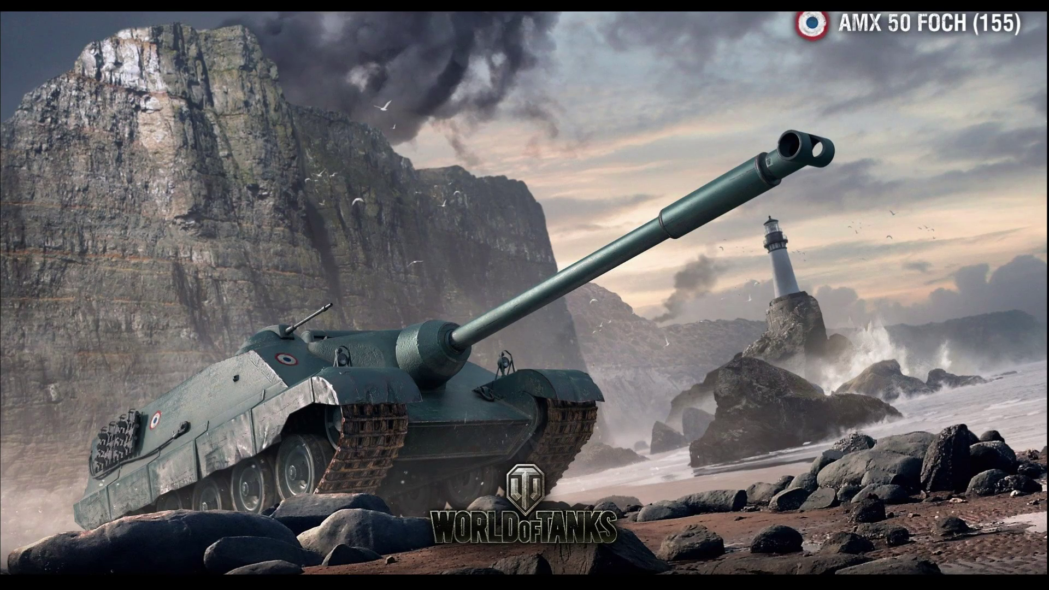
- Switch to Google Chrome showing the Google Bosna i Hercegovina search page
key("alt+Tab")
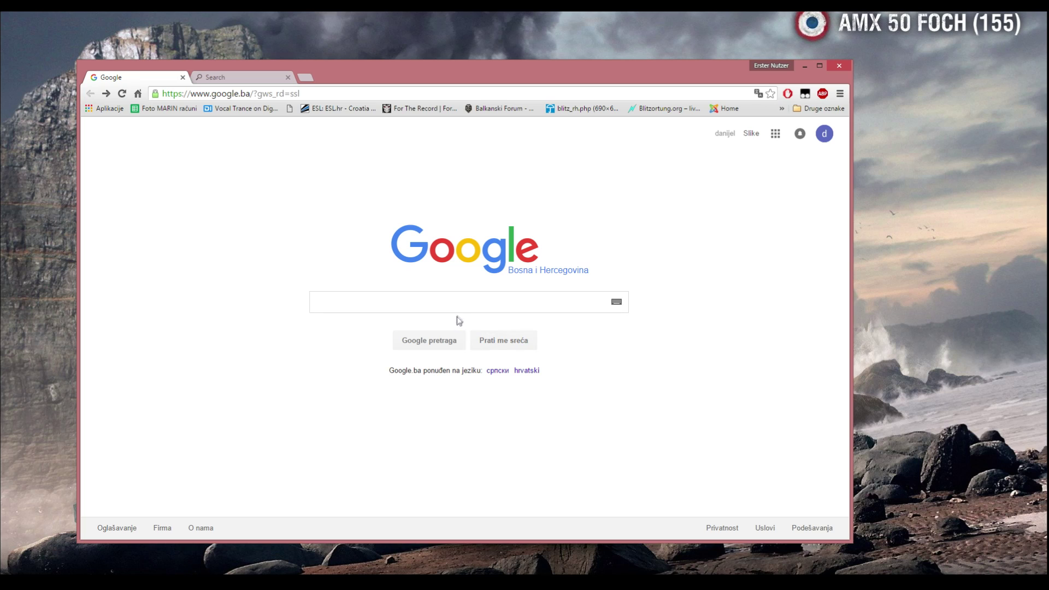
- Search Google for 'promod'
left_click(365, 299)
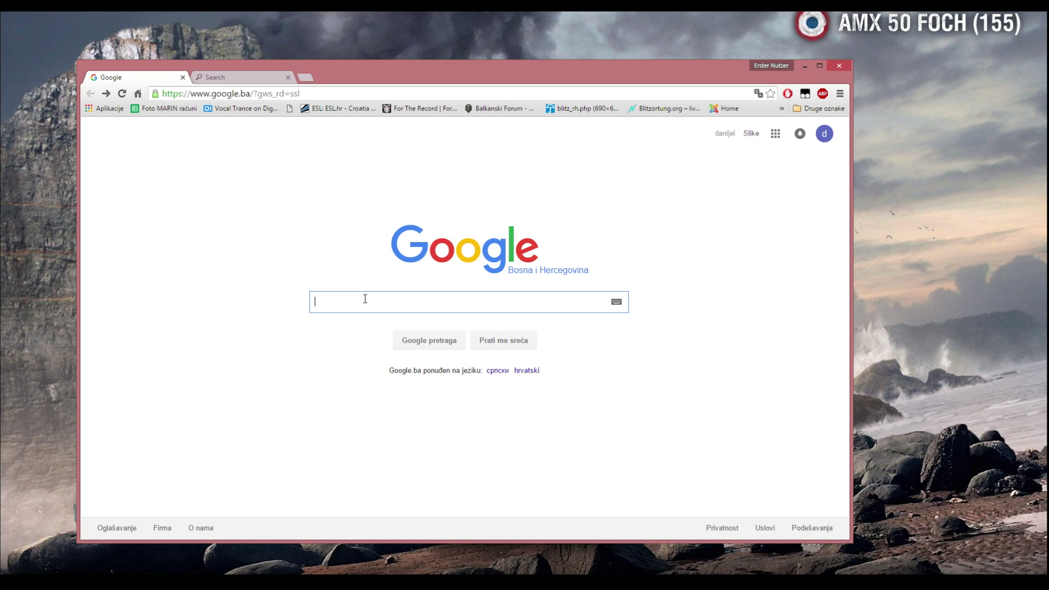
type("promod")
key("Return")
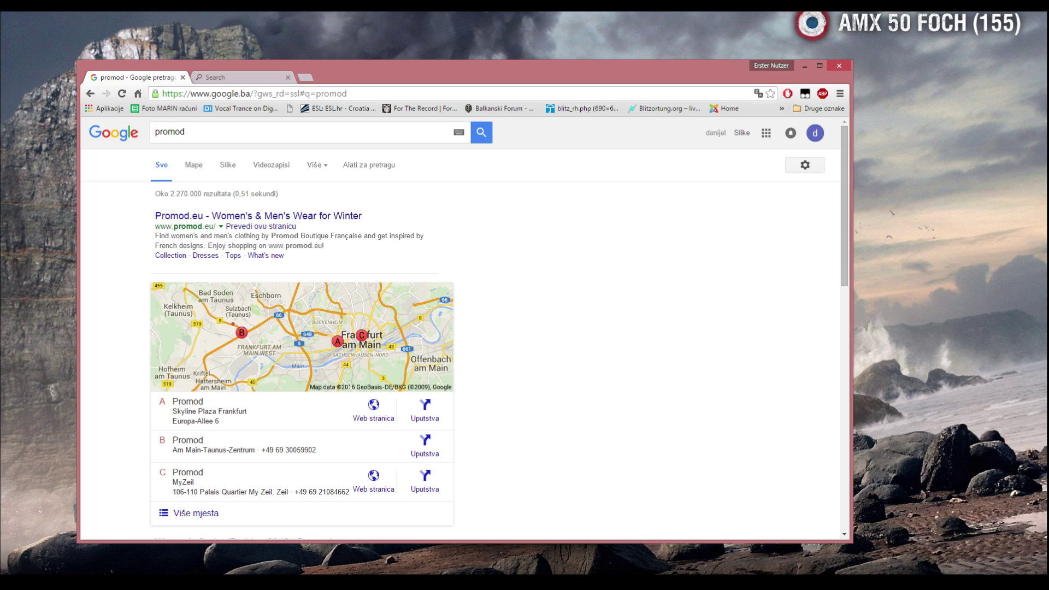
- Reach the statswhore.net ProMod download page for PROMOD.ZIP 0.9.13, closing the donate popup
scroll(220, 281, "down", 3)
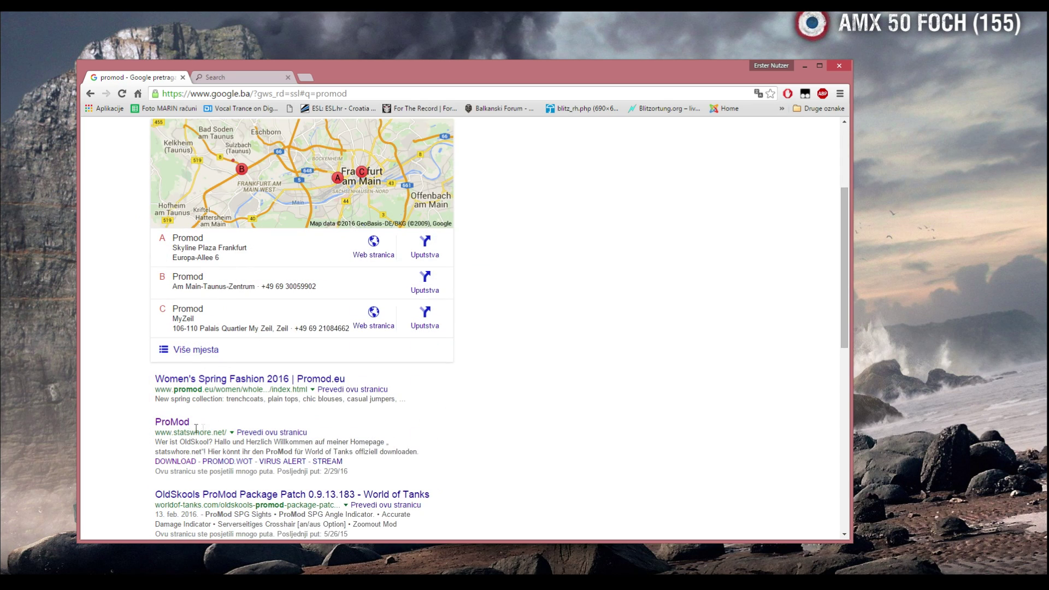
left_click(169, 423)
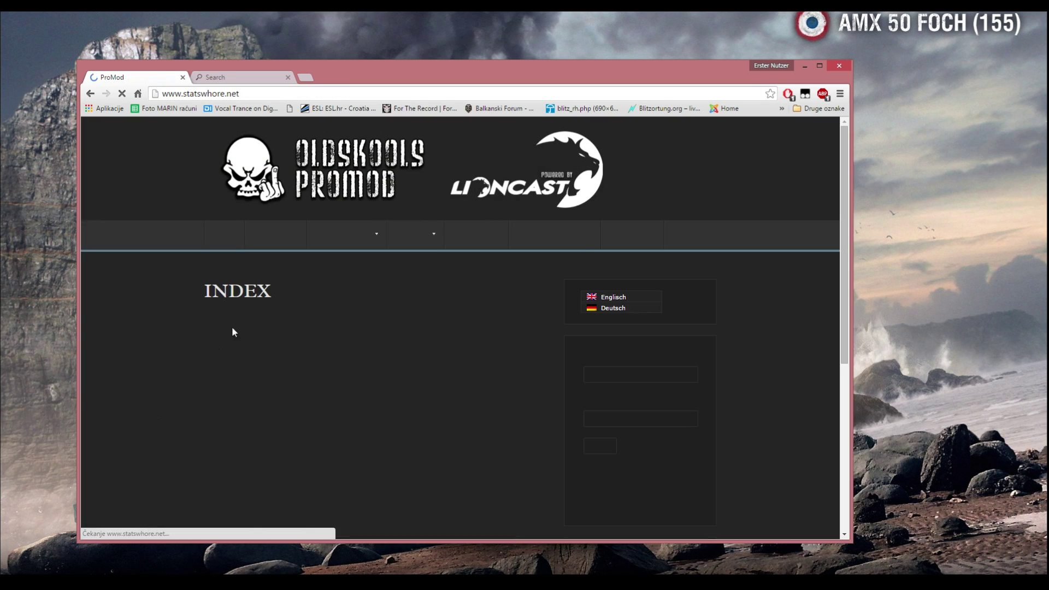
left_click(277, 236)
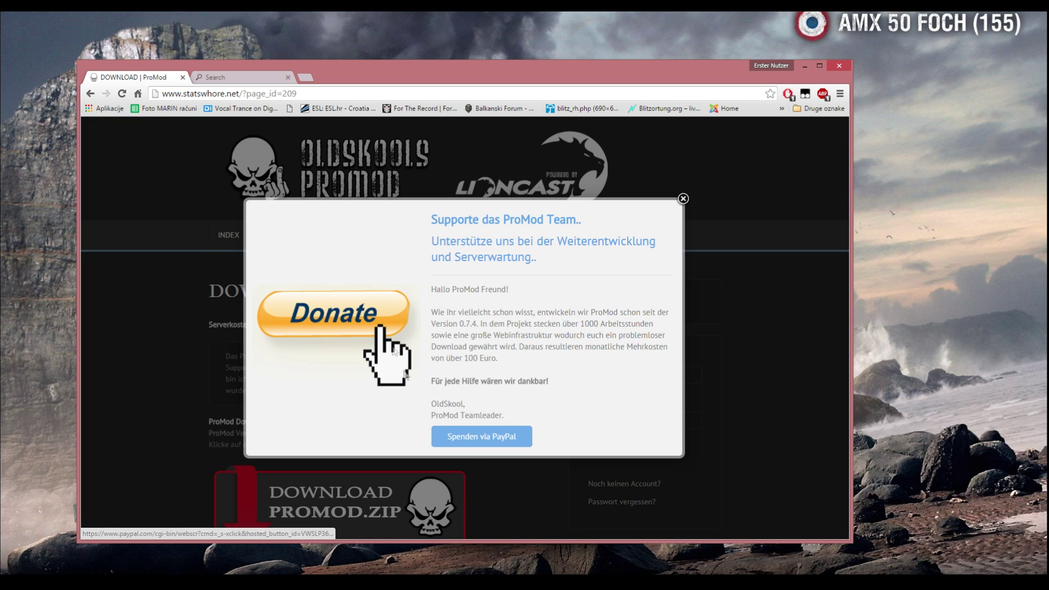
left_click(682, 200)
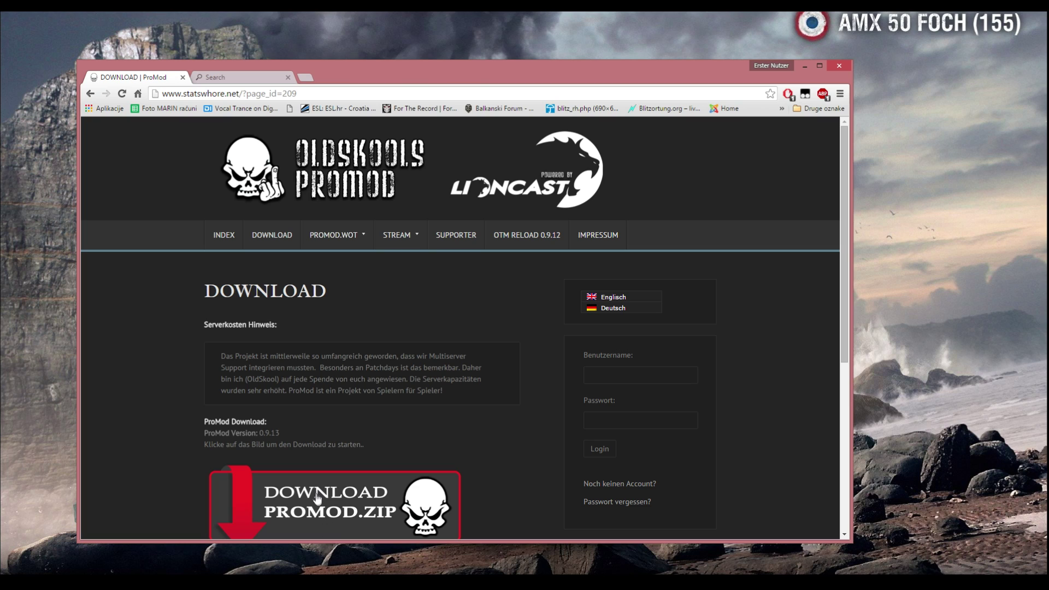
left_click(213, 77)
left_click(840, 93)
- Open ProMod (1).zip from the downloads list in WinRAR and run ProMod.exe
left_click(727, 166)
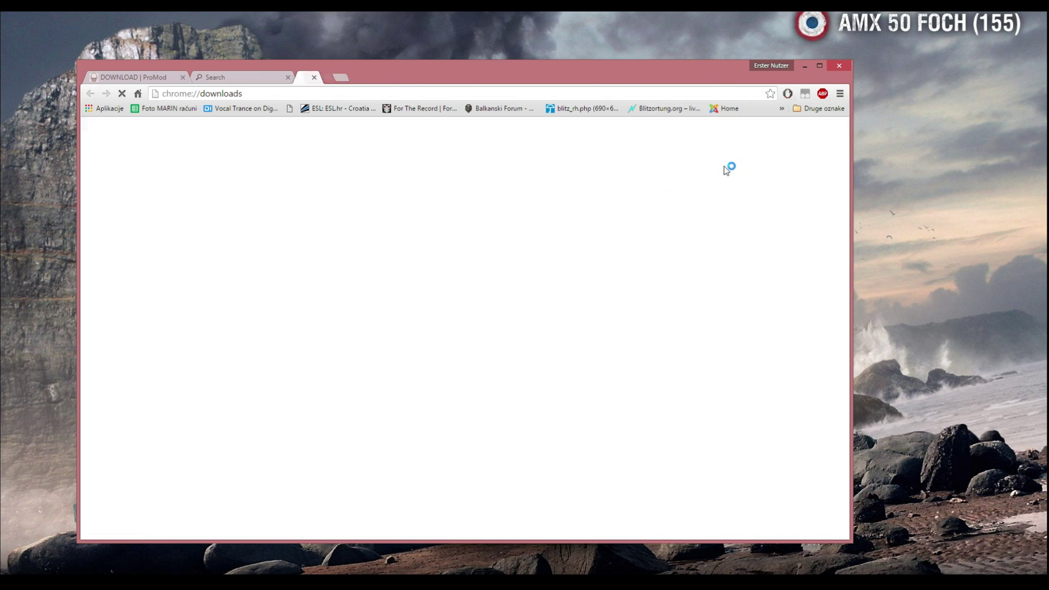
left_click(197, 206)
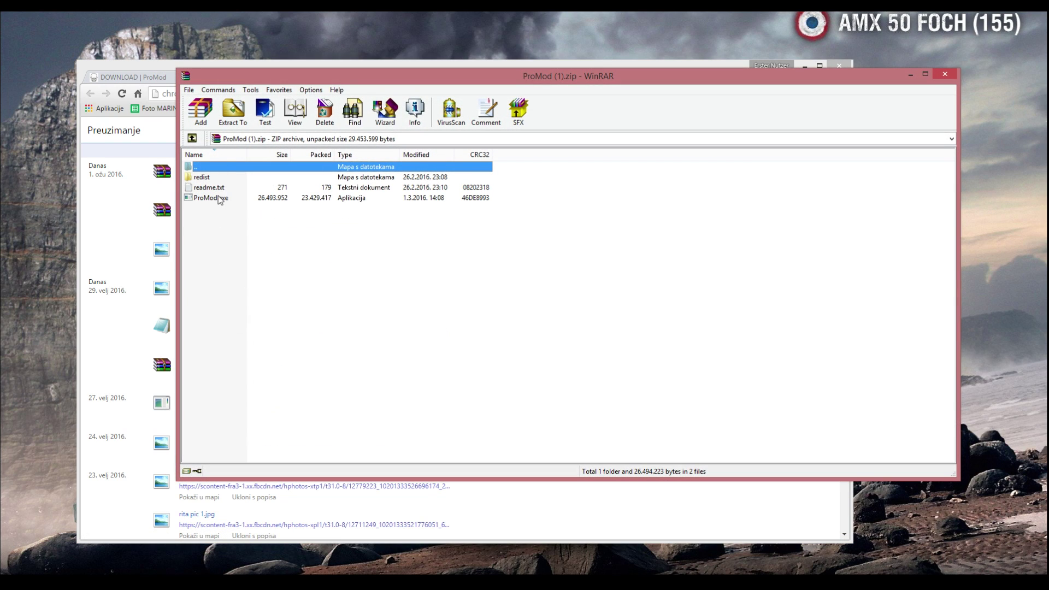
double_click(216, 199)
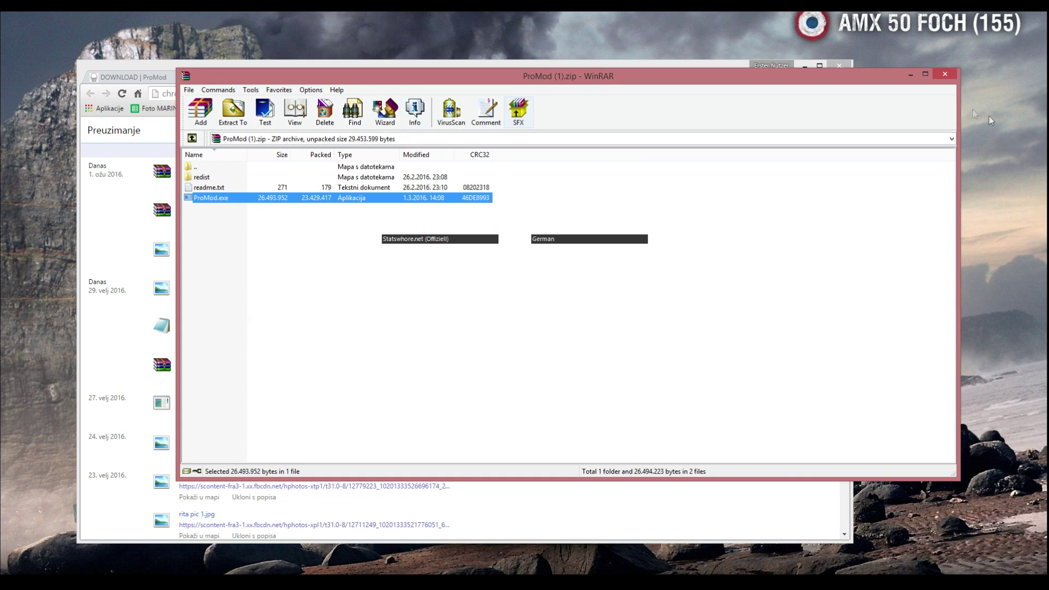
left_click(910, 74)
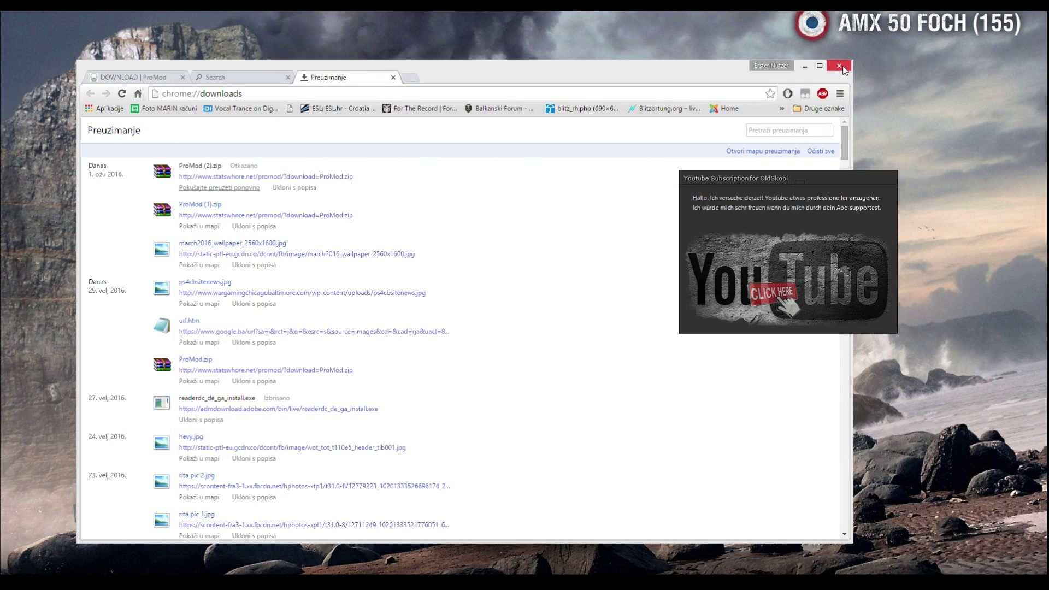
left_click(839, 66)
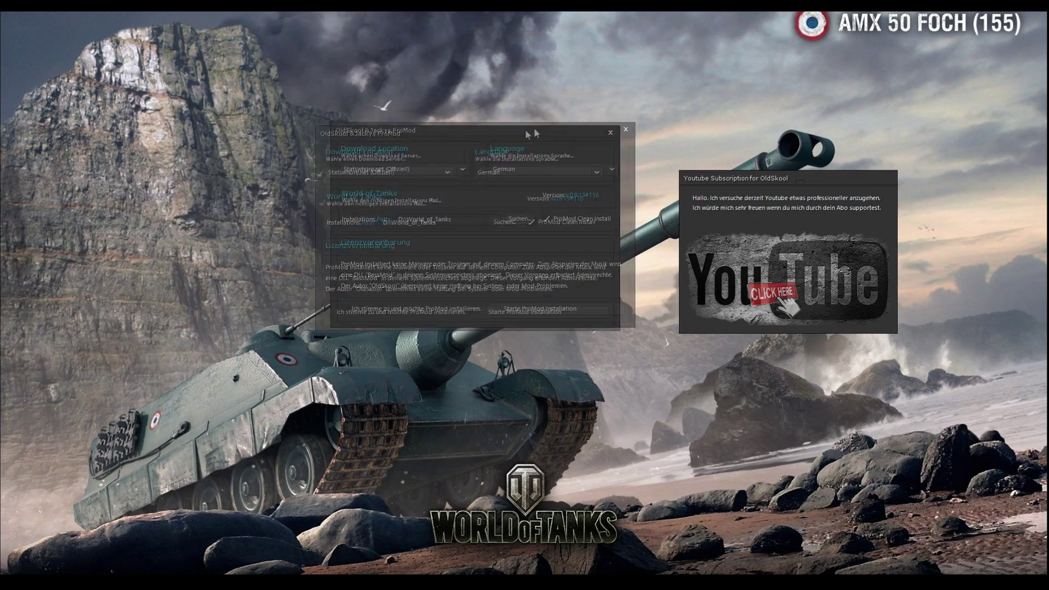
- Dismiss the YouTube subscription popup and reposition the ProMod installer window
left_click(871, 181)
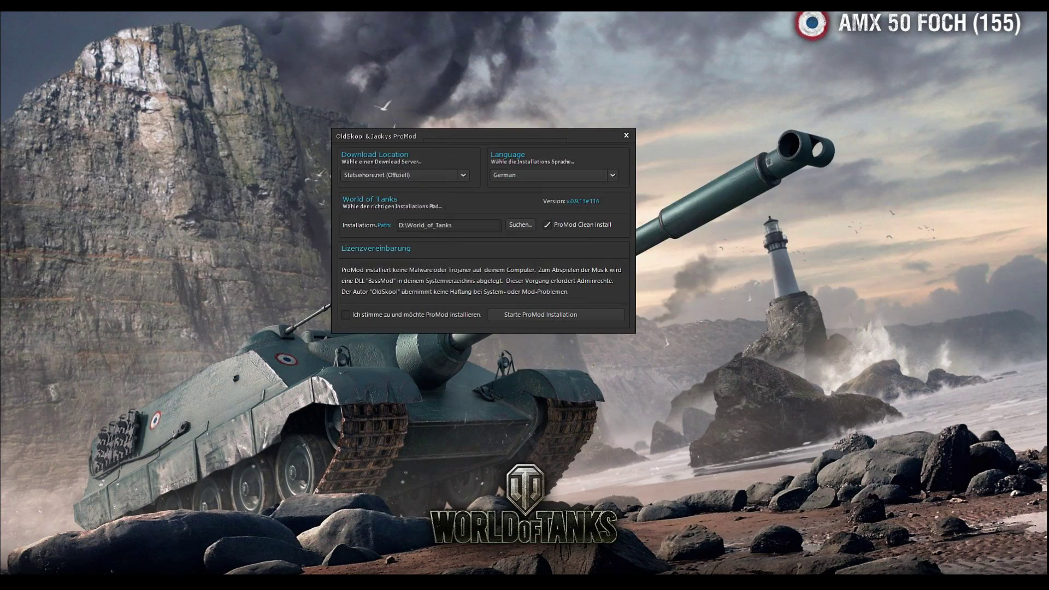
left_click_drag(447, 132, 467, 123)
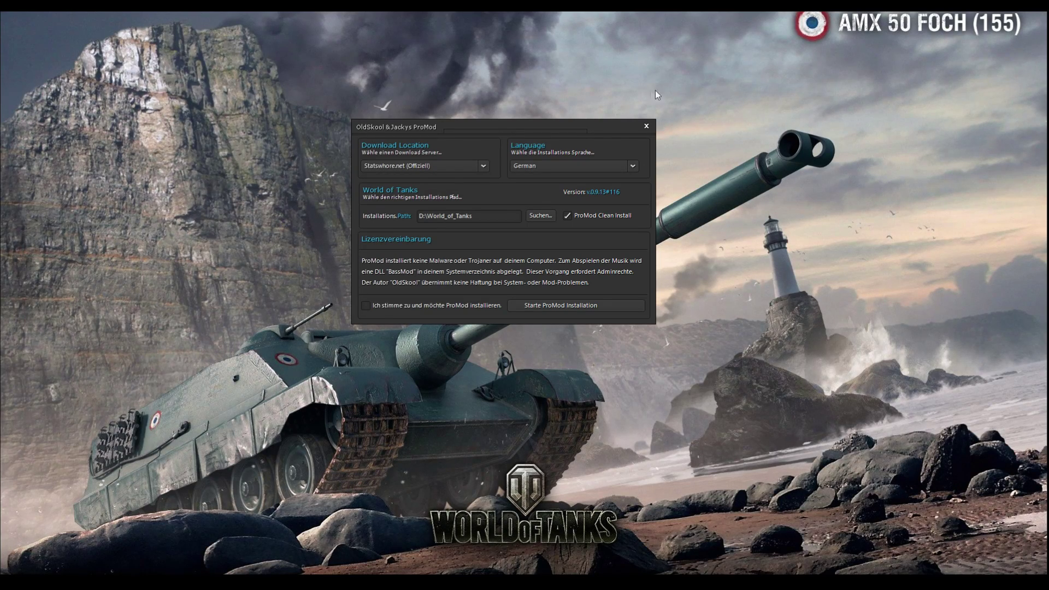
mouse_move(524, 125)
left_mouse_down()
mouse_move(536, 131)
mouse_move(528, 145)
left_mouse_up()
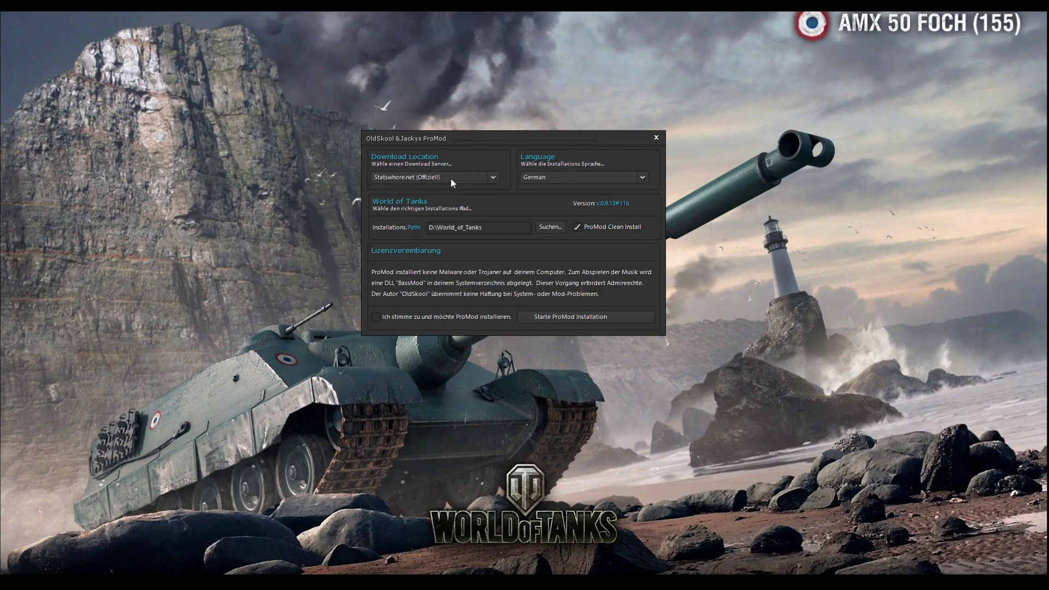
- Keep Statswhore.net (Offiziell) as download server and choose the installation language
left_click(490, 175)
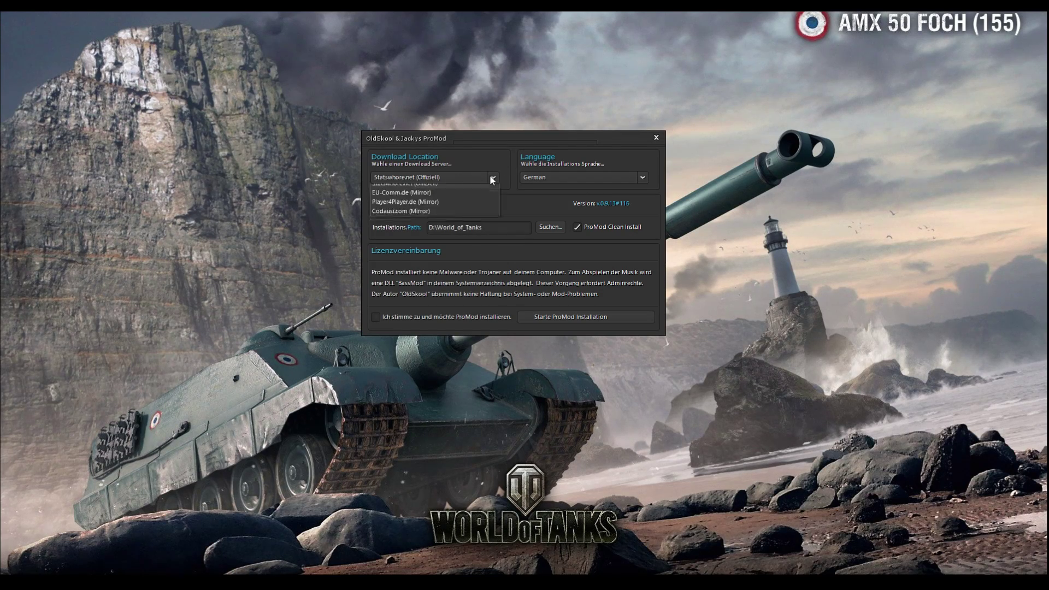
left_click(489, 177)
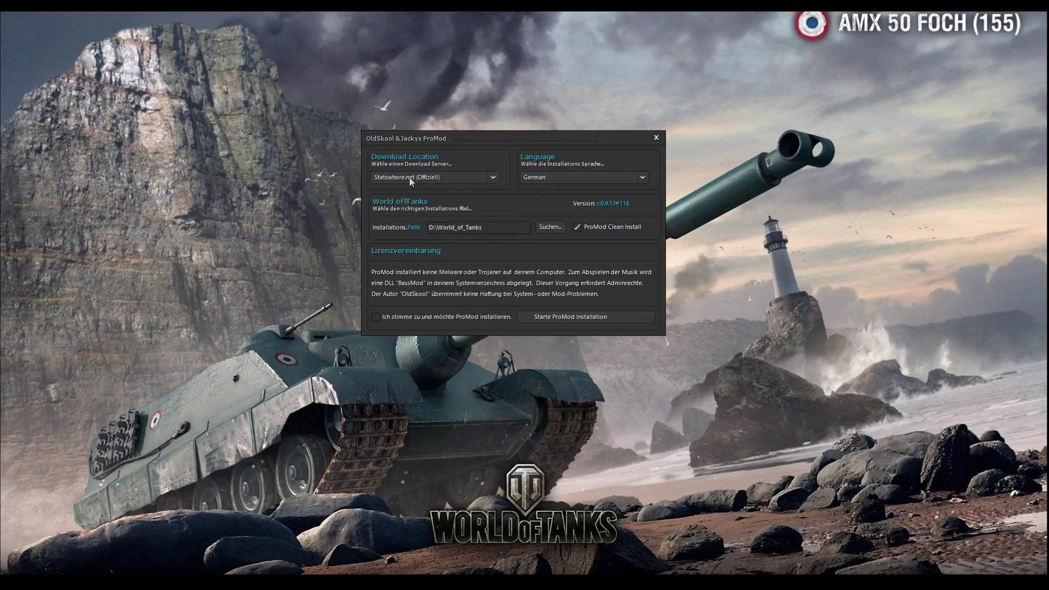
left_click(576, 175)
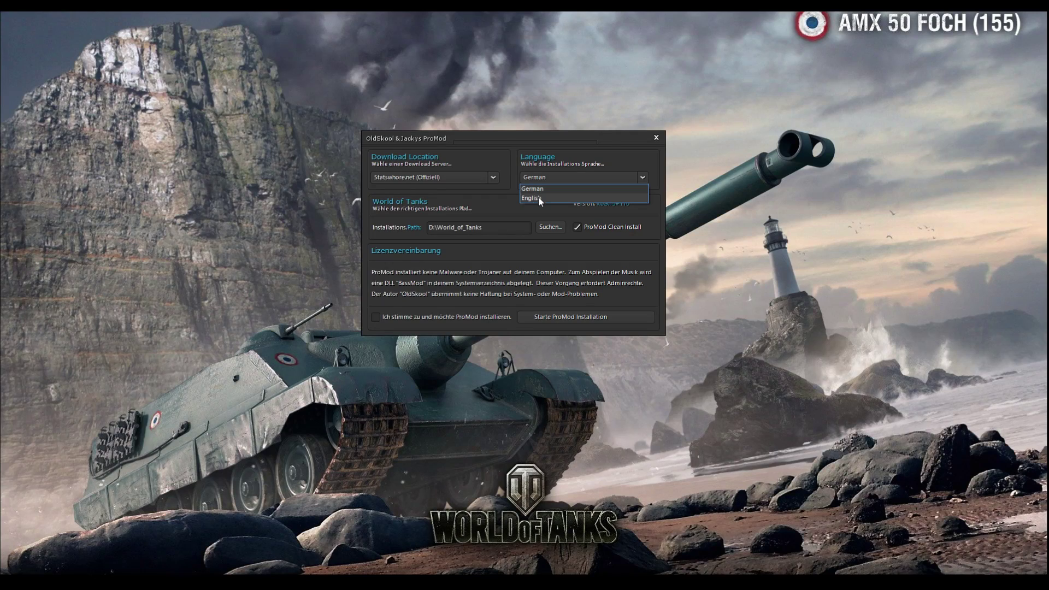
left_click(539, 197)
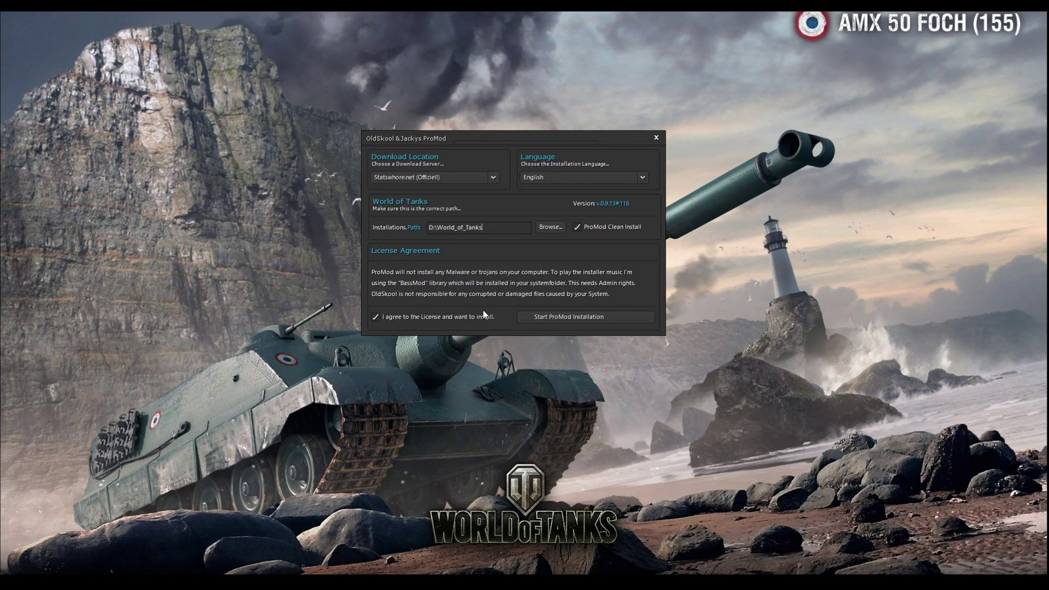
- Start the installation, centre the Mods window and switch mod.Snapshotting On
left_click(569, 319)
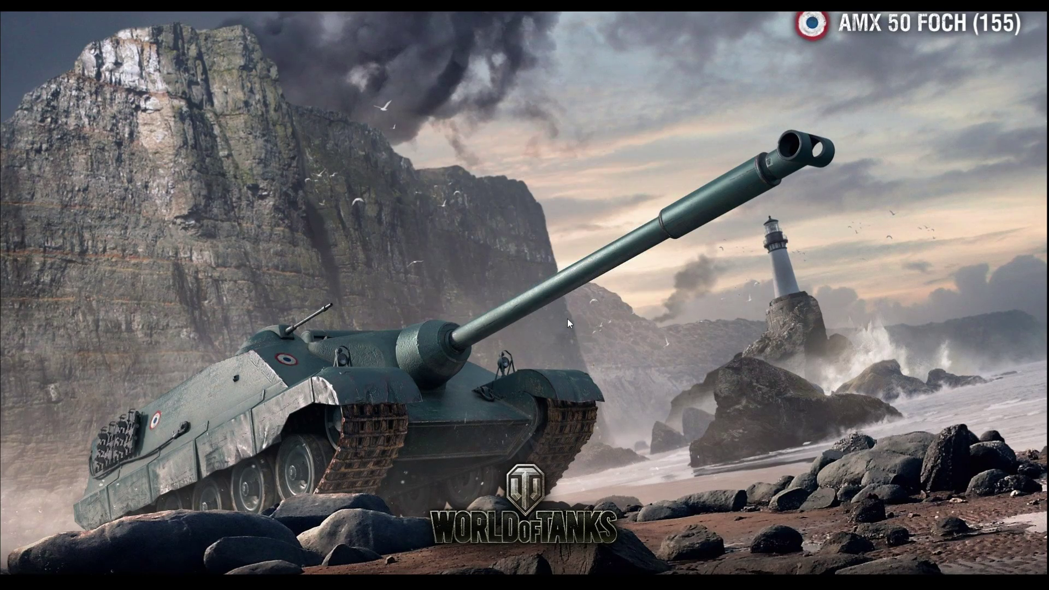
left_click_drag(424, 130, 524, 133)
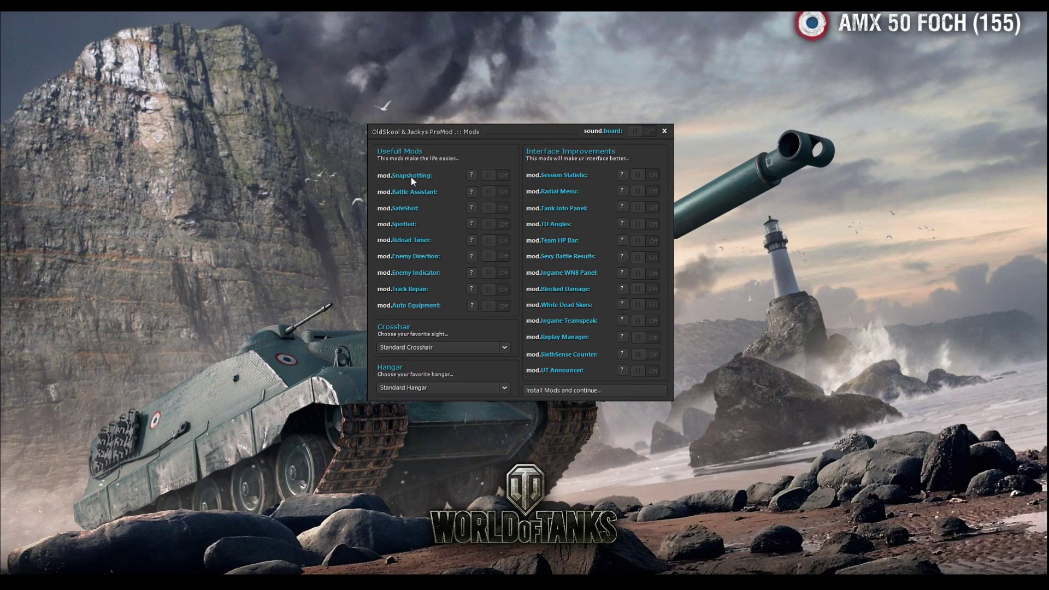
left_click(472, 178)
mouse_move(467, 187)
mouse_move(468, 209)
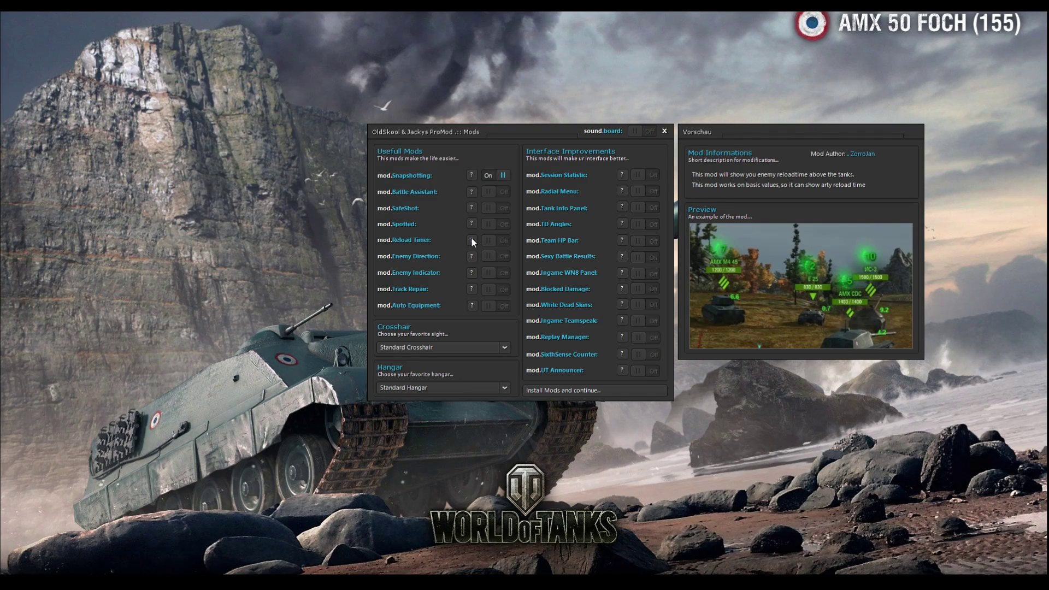
mouse_move(469, 252)
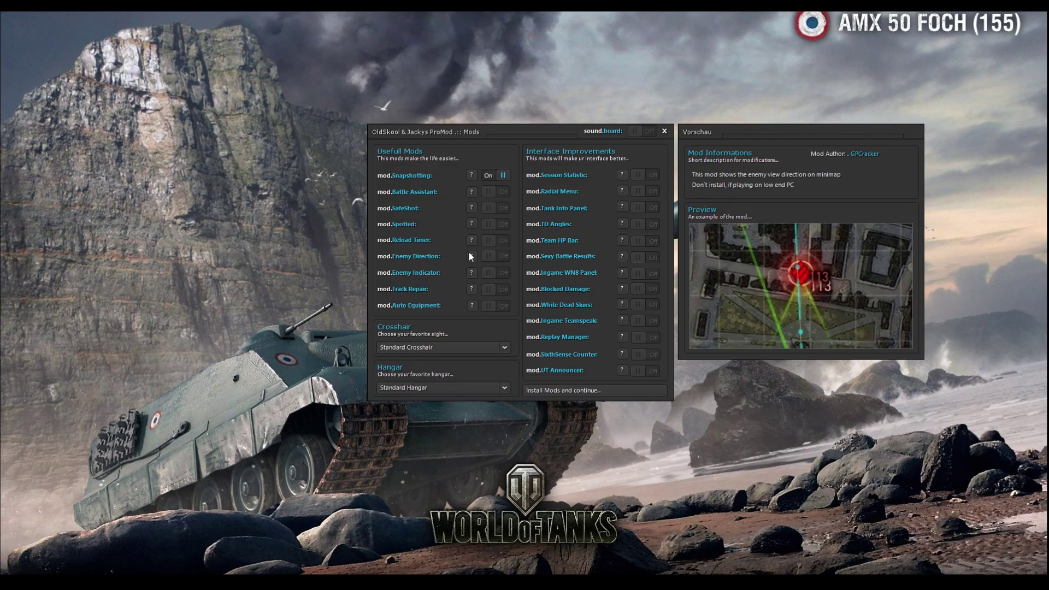
mouse_move(474, 274)
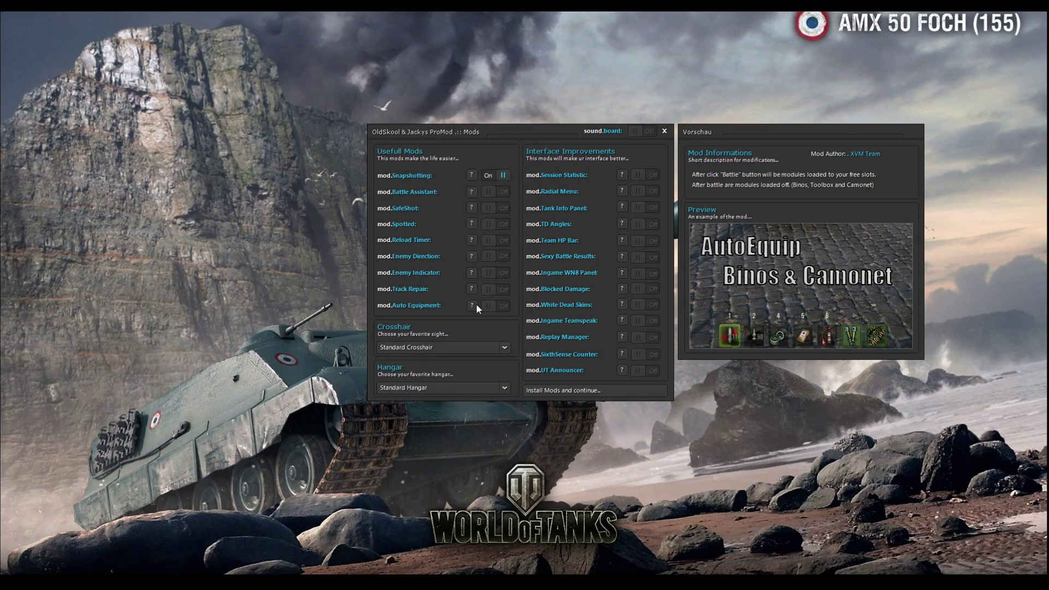
- Set the crosshair to Jimbos Crosshair (2 Circle)
left_click(504, 348)
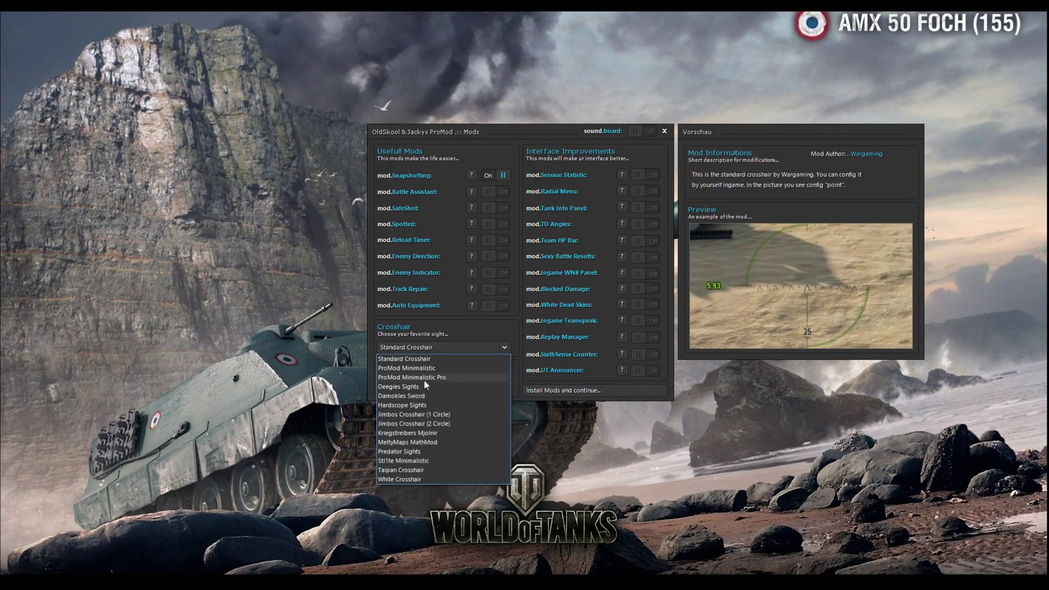
left_click(434, 423)
mouse_move(490, 350)
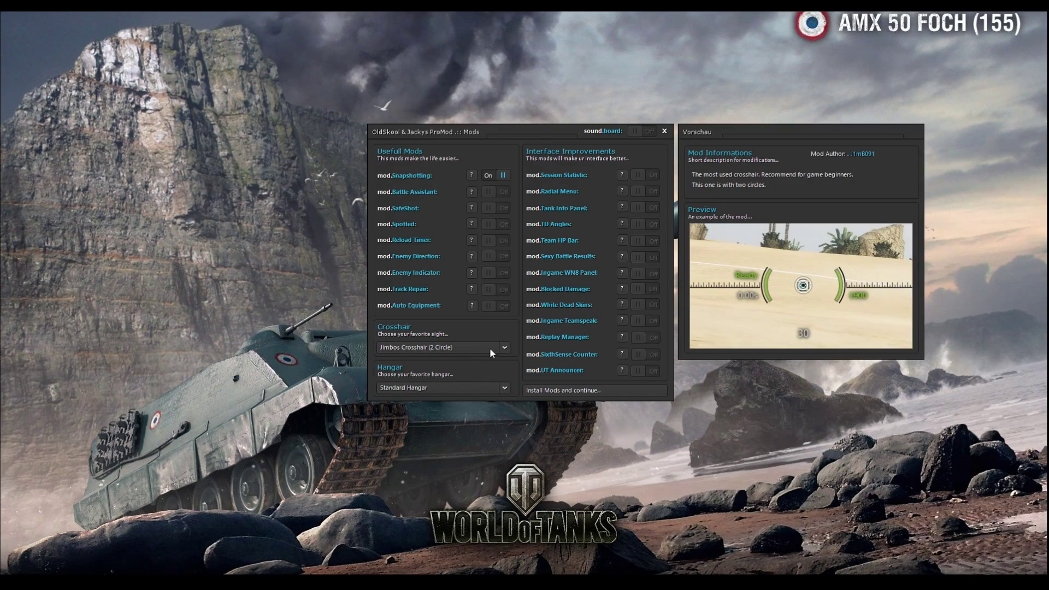
mouse_move(426, 349)
- Set the hangar to Reichstag
left_click(409, 390)
left_click(399, 464)
mouse_move(429, 386)
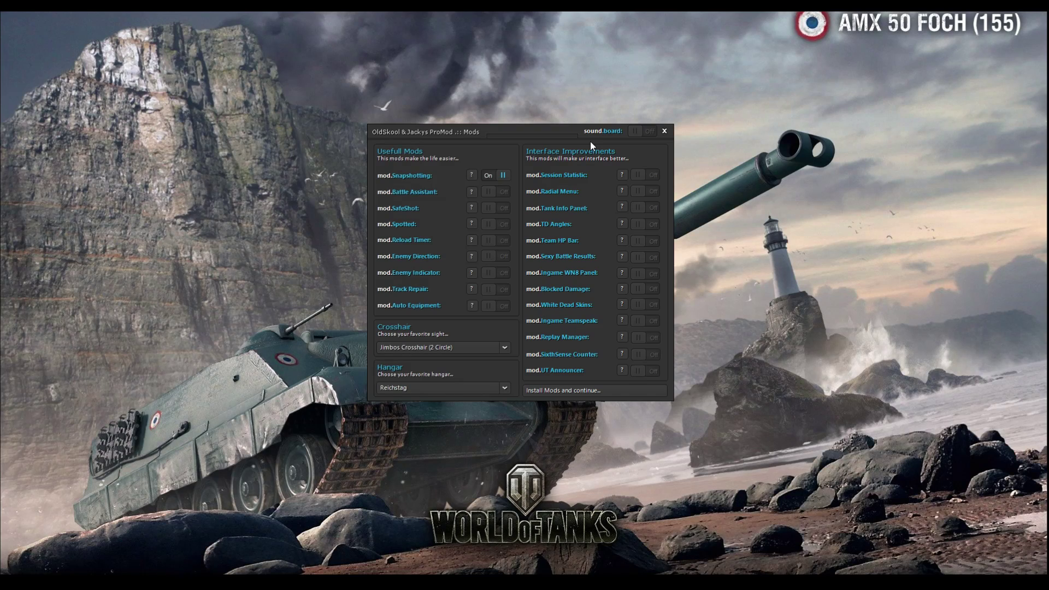
- Switch mod.Session Statistic On under Interface Improvements
mouse_move(624, 173)
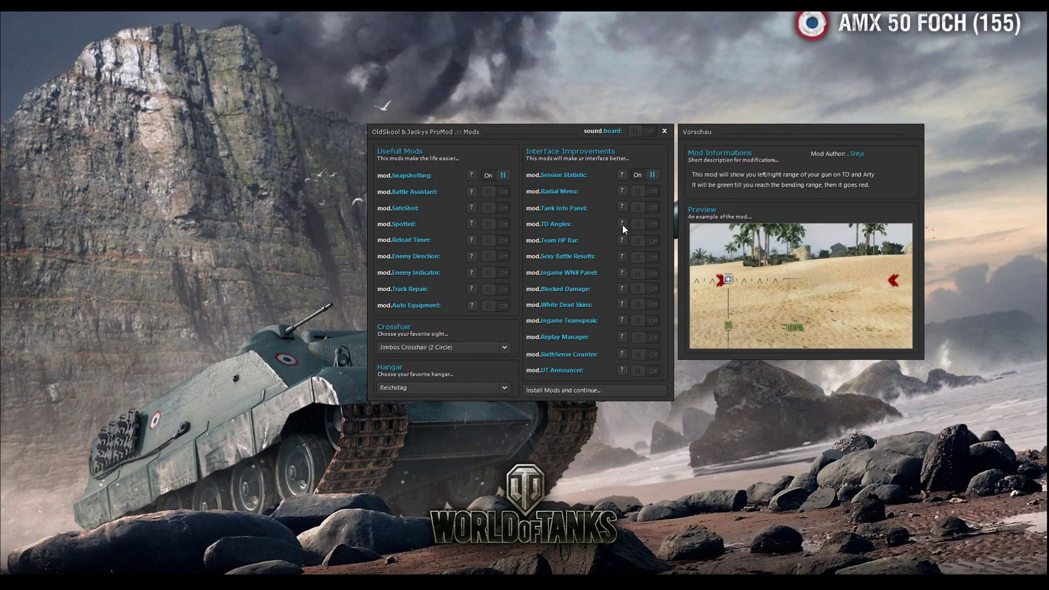
- Turn on Team HP Bar, Ingame WN8 Panel and SixthSense Counter, then install the mods
left_click(622, 241)
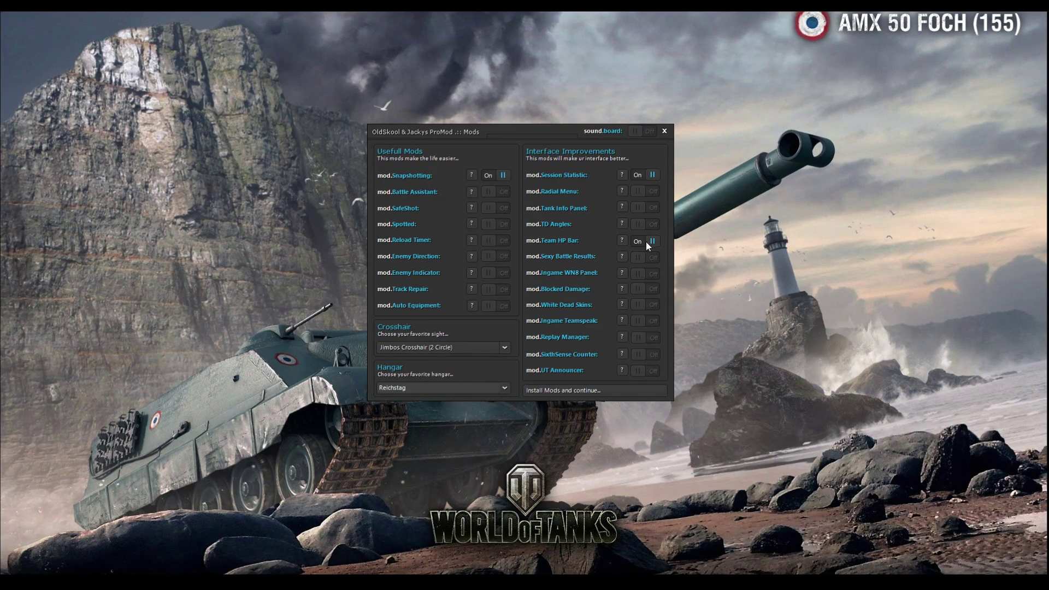
mouse_move(620, 258)
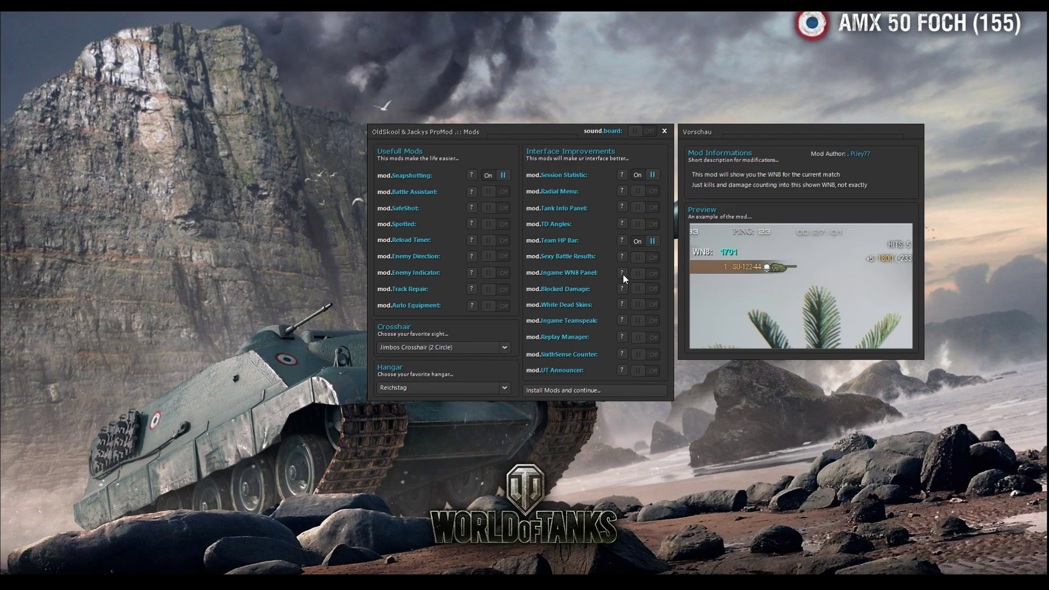
left_click(653, 274)
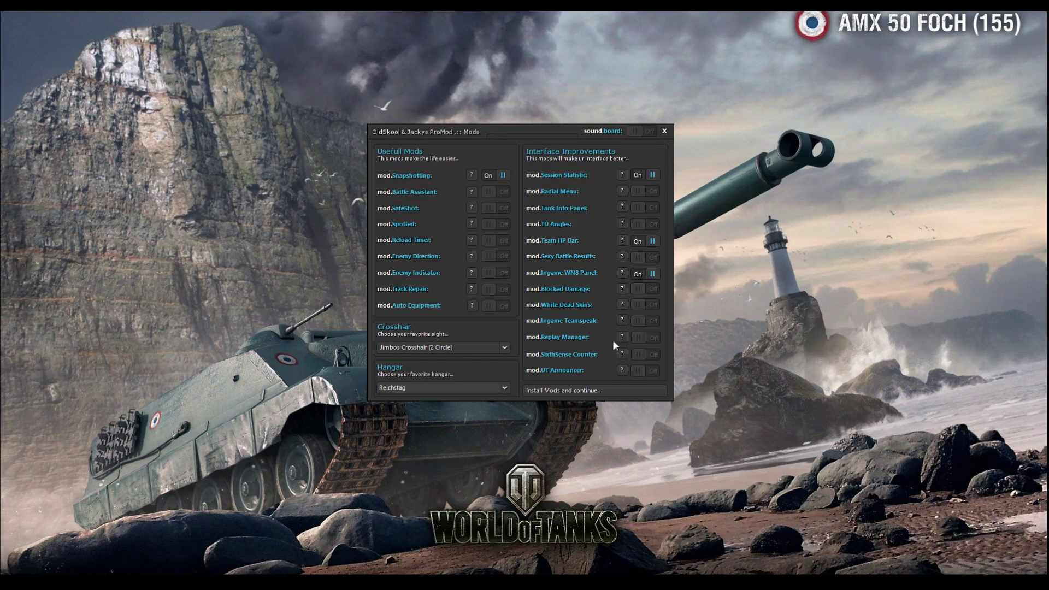
mouse_move(623, 341)
mouse_move(620, 375)
left_click(563, 390)
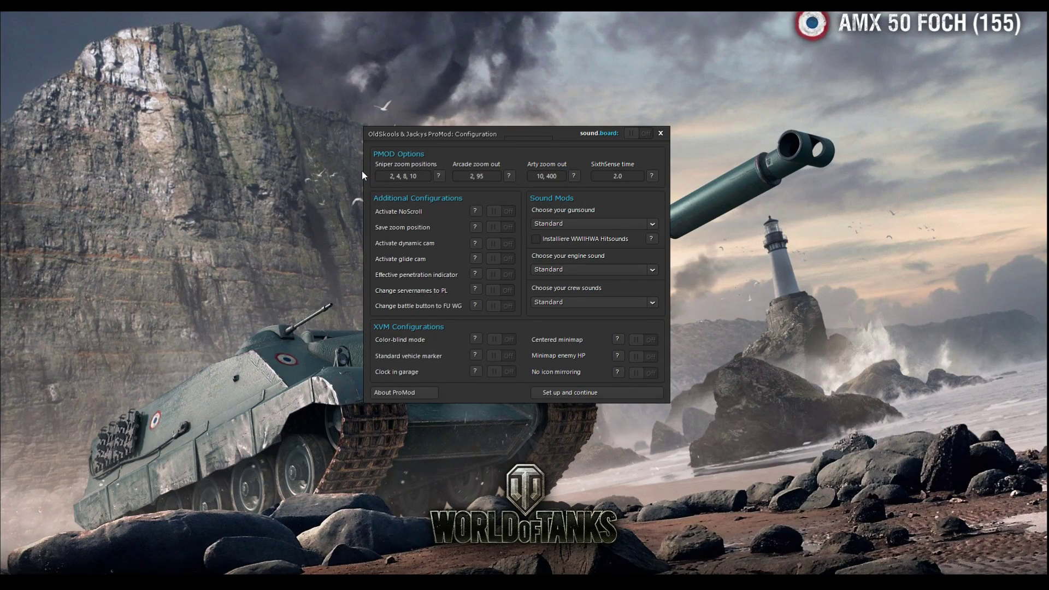
- Enter extra sniper zoom values 10, 16, 28, then delete them to keep 2, 4, 8, 10
type("10, 16, 28")
key("BackSpace")
key("BackSpace")
key("BackSpace")
key("BackSpace")
key("BackSpace")
key("BackSpace")
key("BackSpace")
key("BackSpace")
key("BackSpace")
mouse_move(512, 178)
mouse_move(574, 176)
- Read the NoScroll and dynamic cam descriptions, then switch 'Activate glide cam' On
left_click(479, 212)
mouse_move(475, 208)
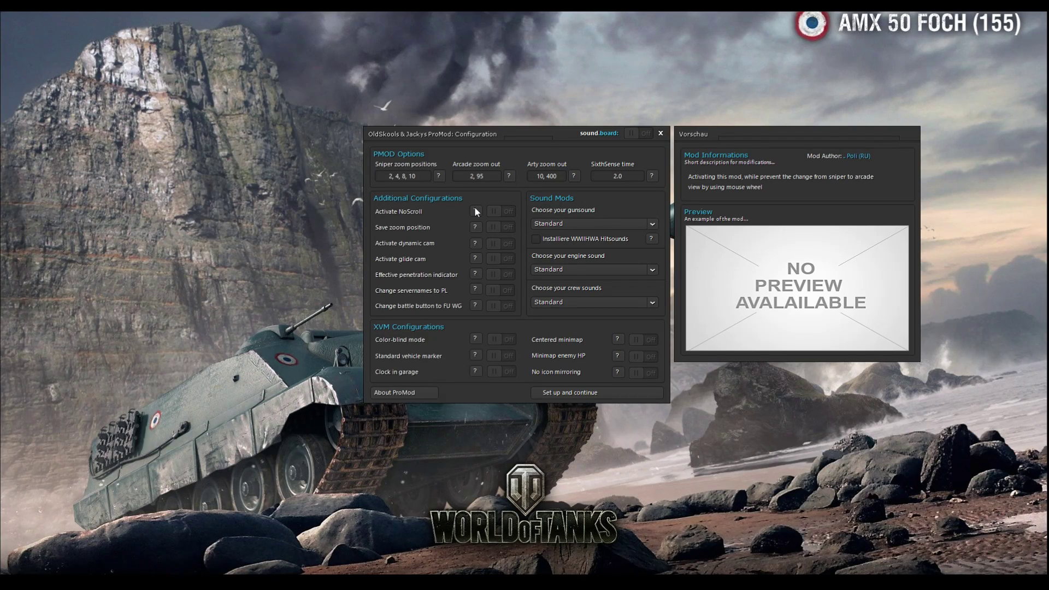
mouse_move(477, 227)
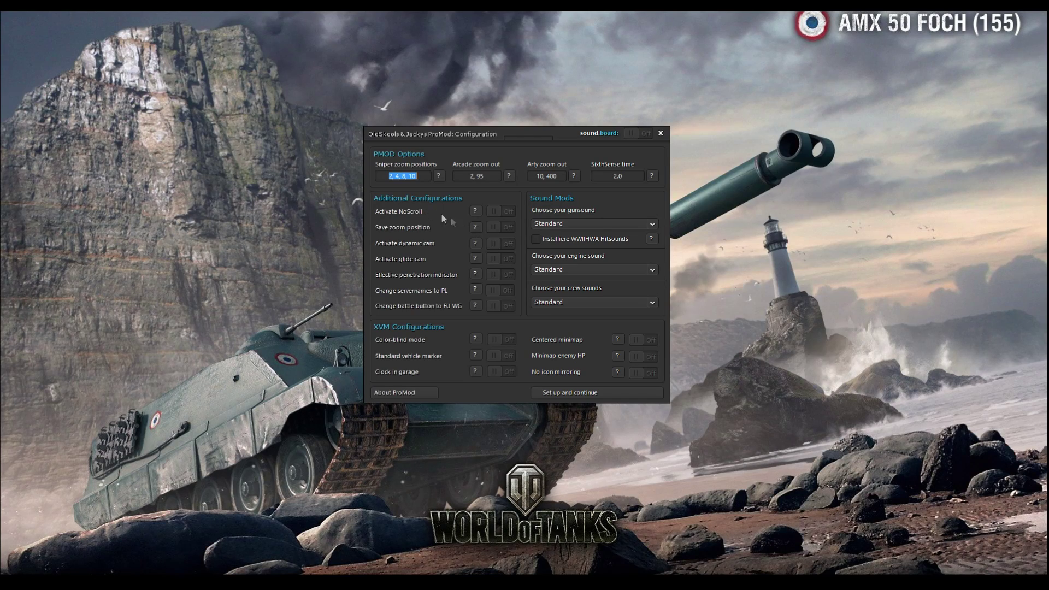
mouse_move(474, 225)
left_click(474, 243)
mouse_move(475, 258)
mouse_move(475, 342)
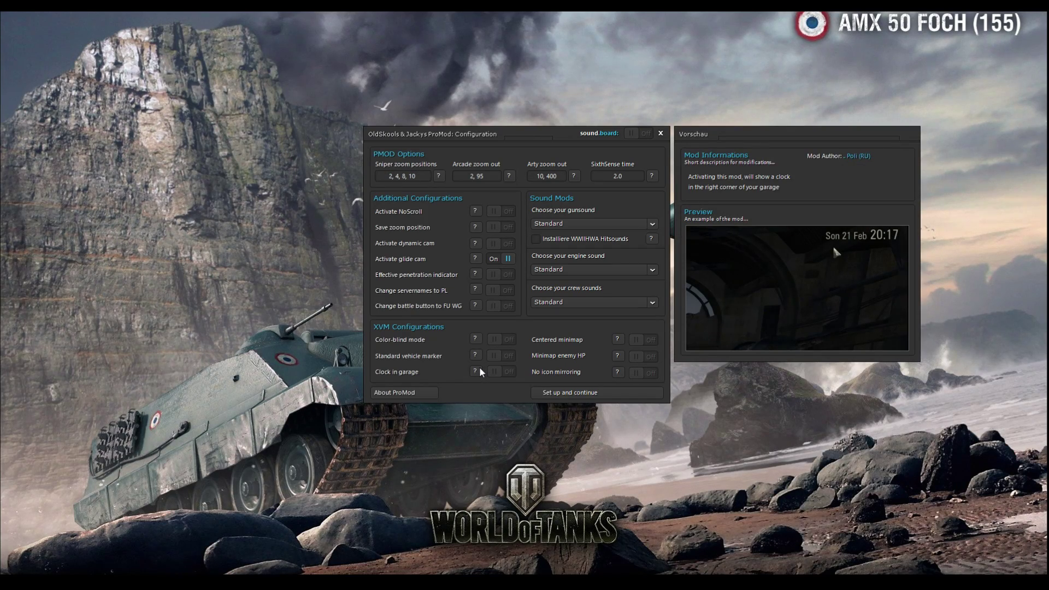
mouse_move(618, 341)
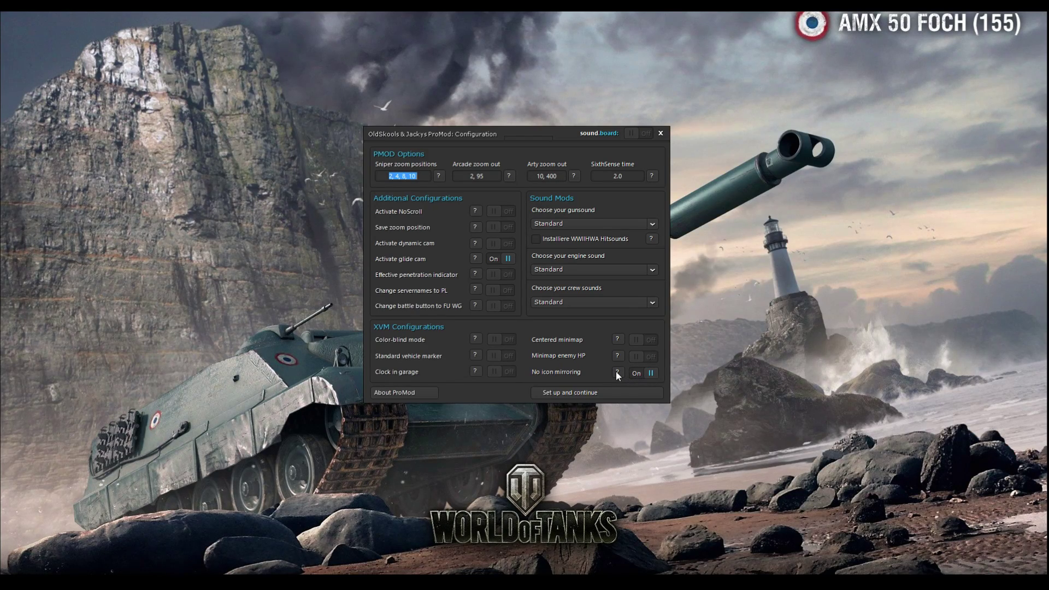
left_click(616, 373)
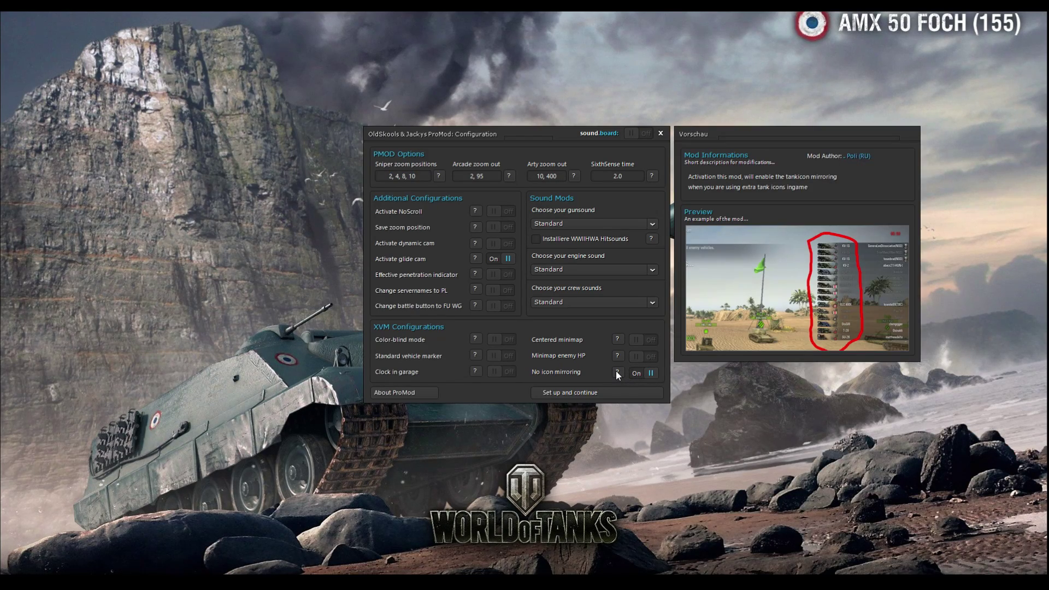
left_click(634, 372)
- Advance to the Sixth Sense options and choose MisterCro as the Sixth Sense picture
left_click(569, 392)
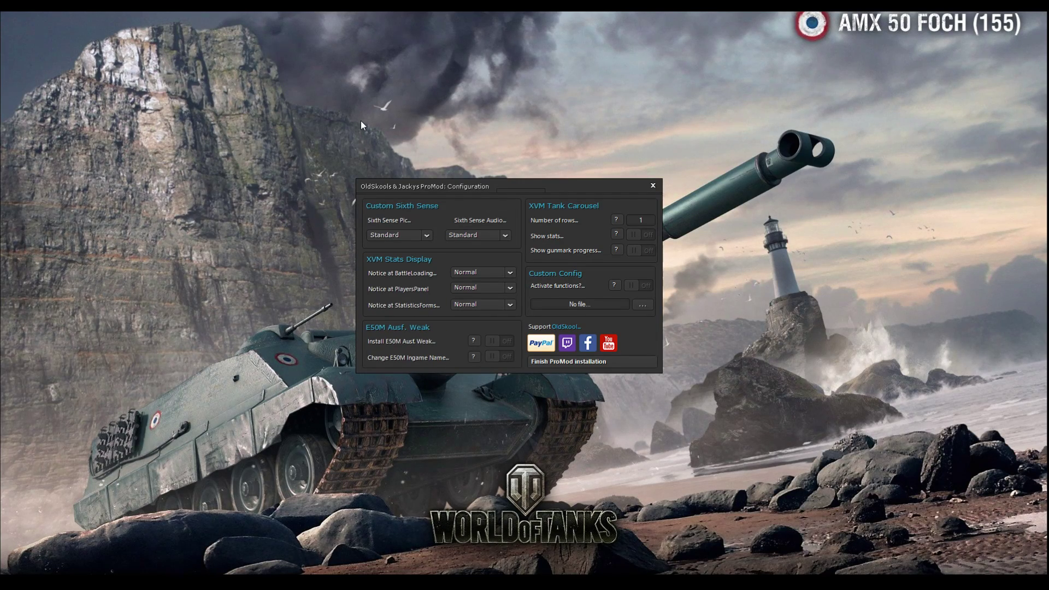
left_click(427, 235)
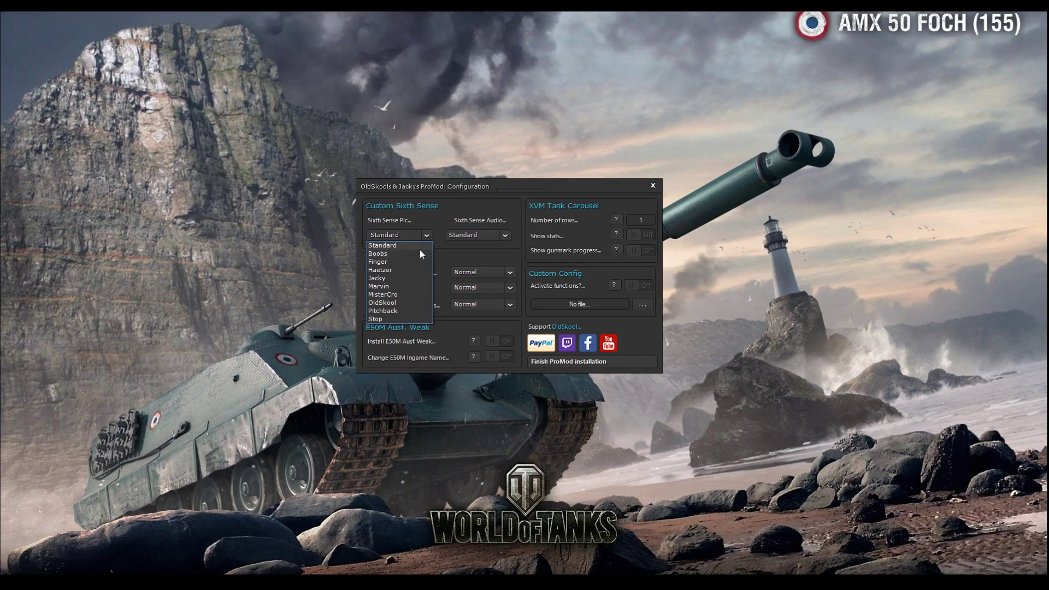
left_click(386, 294)
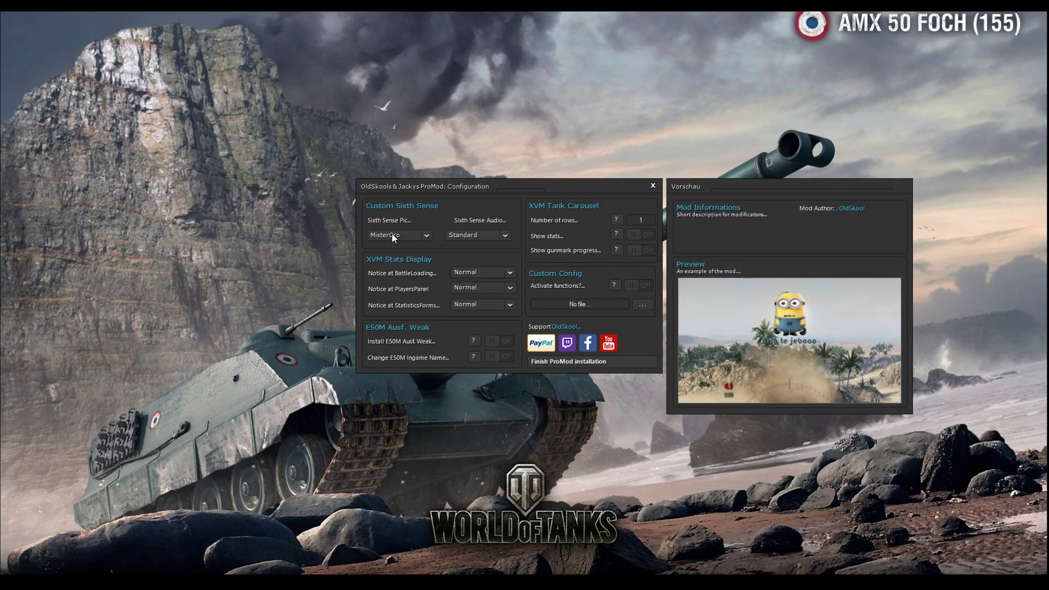
- Try the Marvin and Kurwa Sixth Sense sounds, return to Standard, and keep Normal battle loading notice
left_click(470, 235)
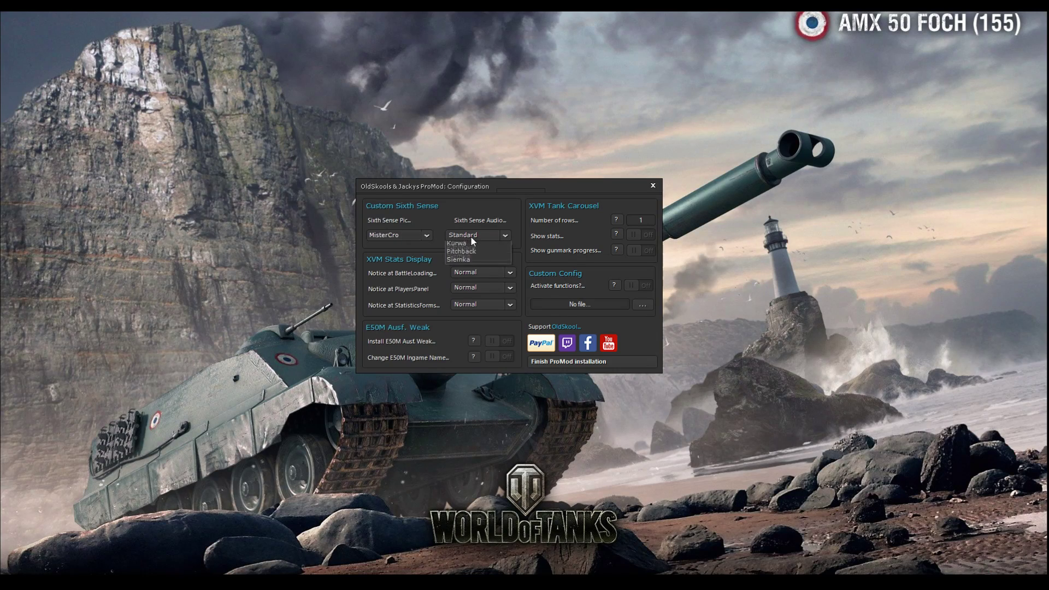
left_click(459, 254)
left_click(477, 236)
left_click(477, 259)
left_click(496, 237)
left_click(463, 245)
left_click(462, 273)
left_click(468, 272)
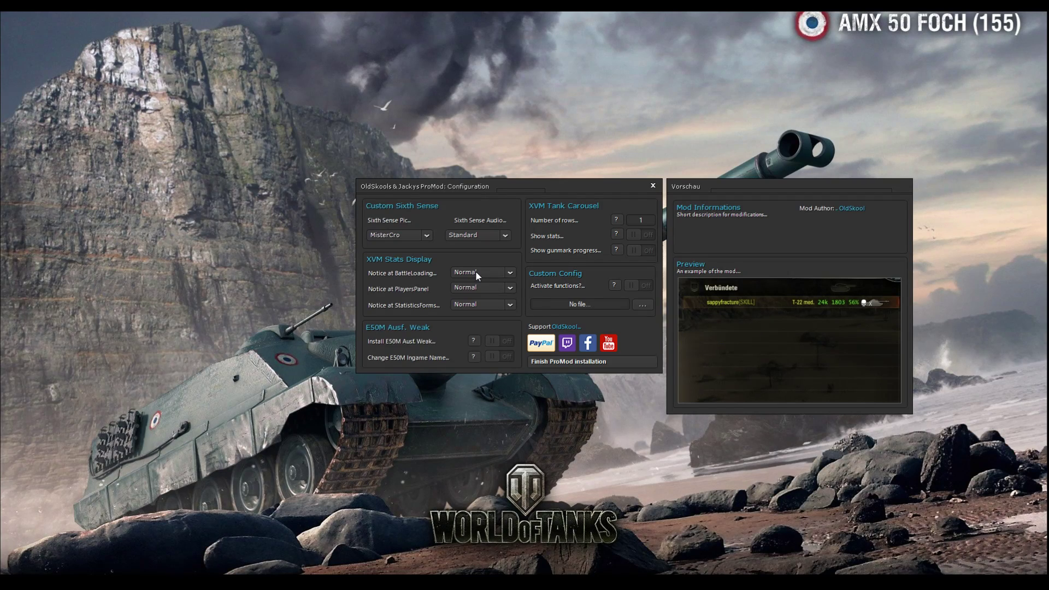
left_click(474, 274)
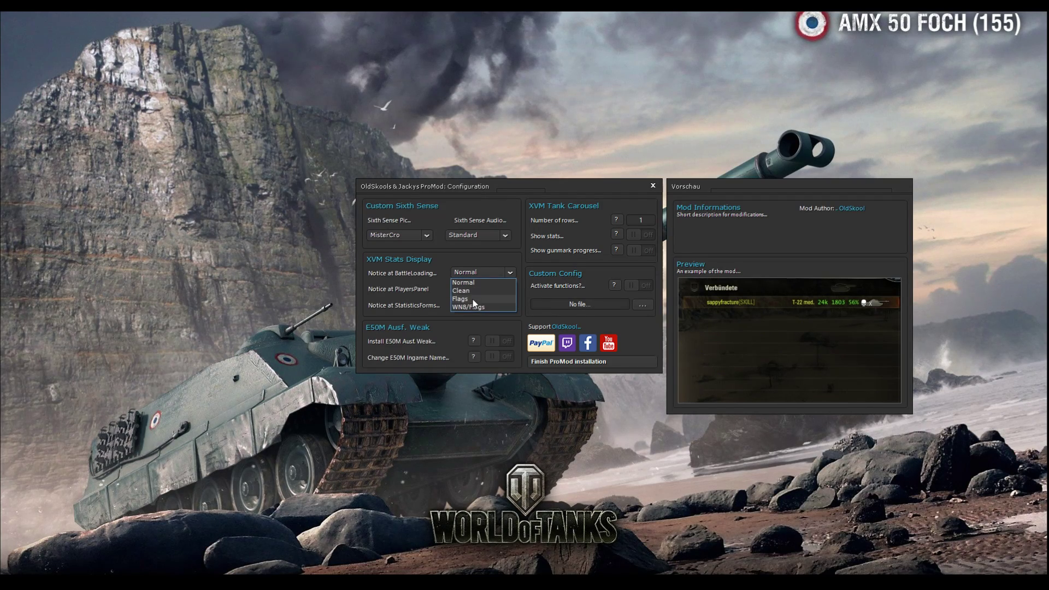
left_click(472, 290)
left_click(476, 271)
left_click(475, 299)
mouse_move(475, 271)
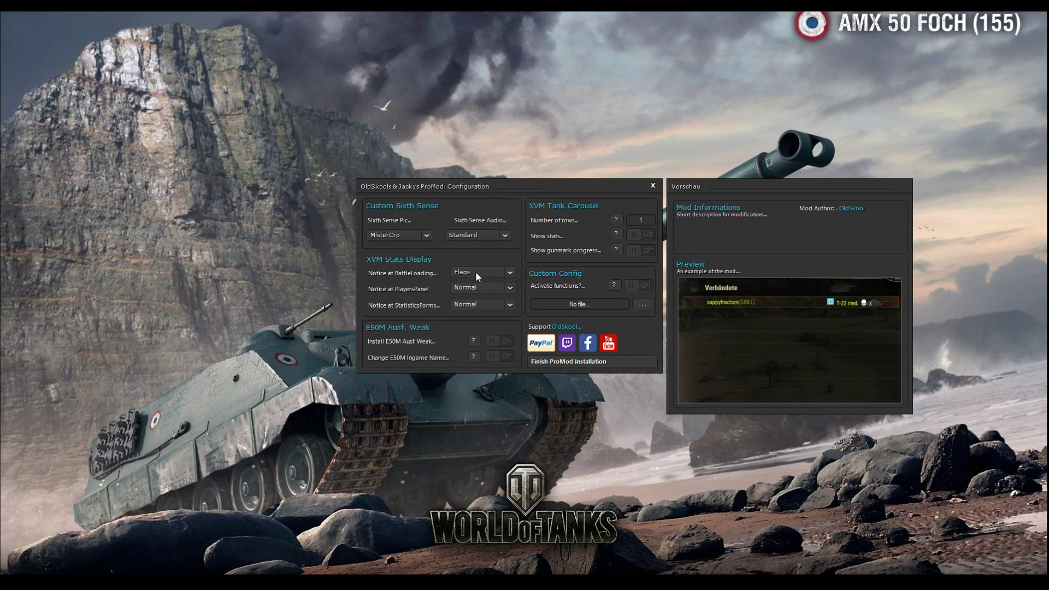
left_click(476, 270)
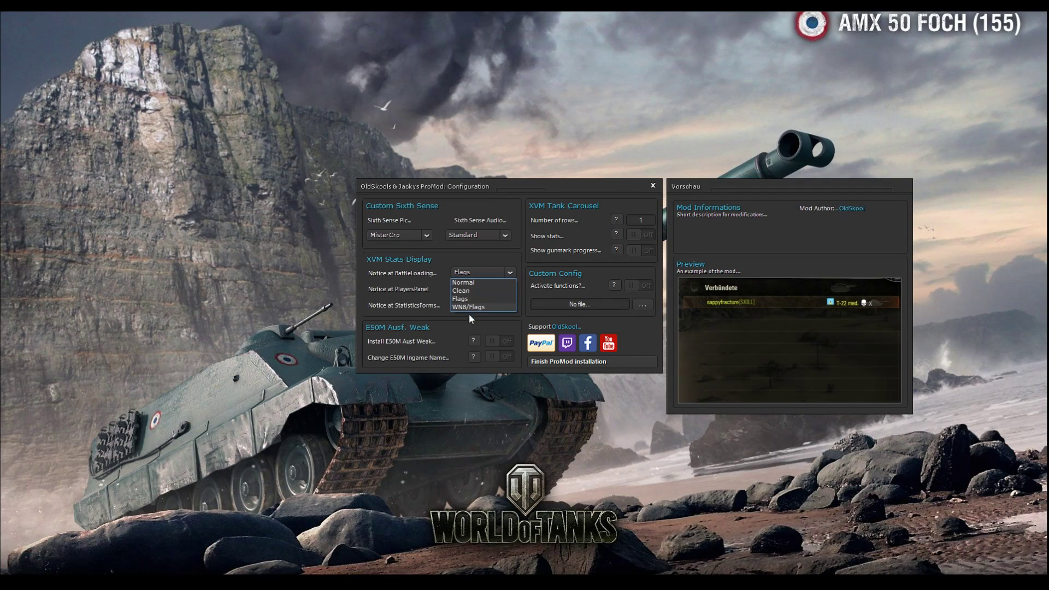
left_click(469, 307)
left_click(481, 273)
left_click(473, 281)
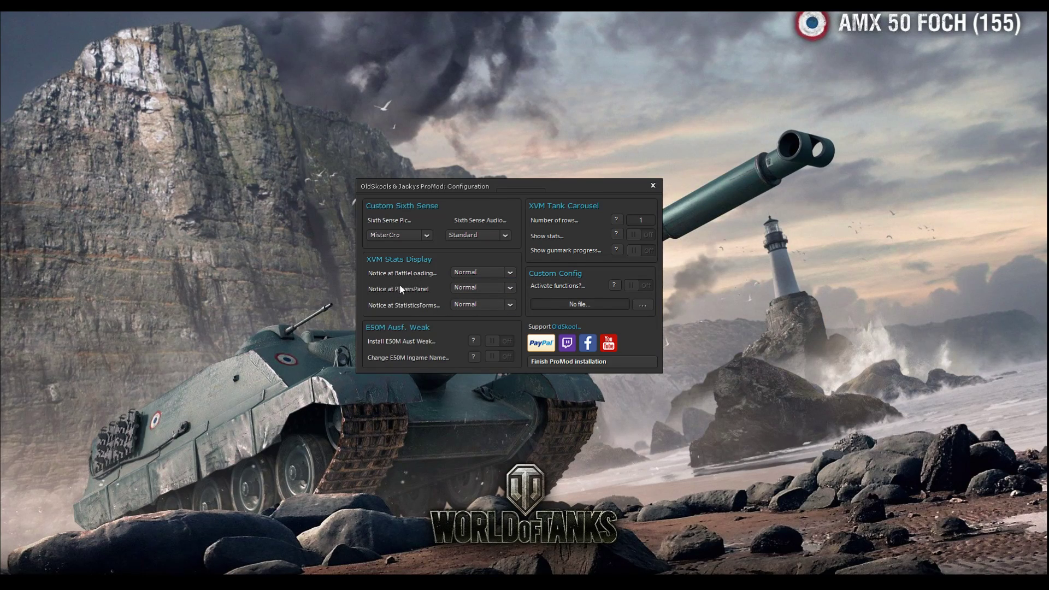
mouse_move(482, 287)
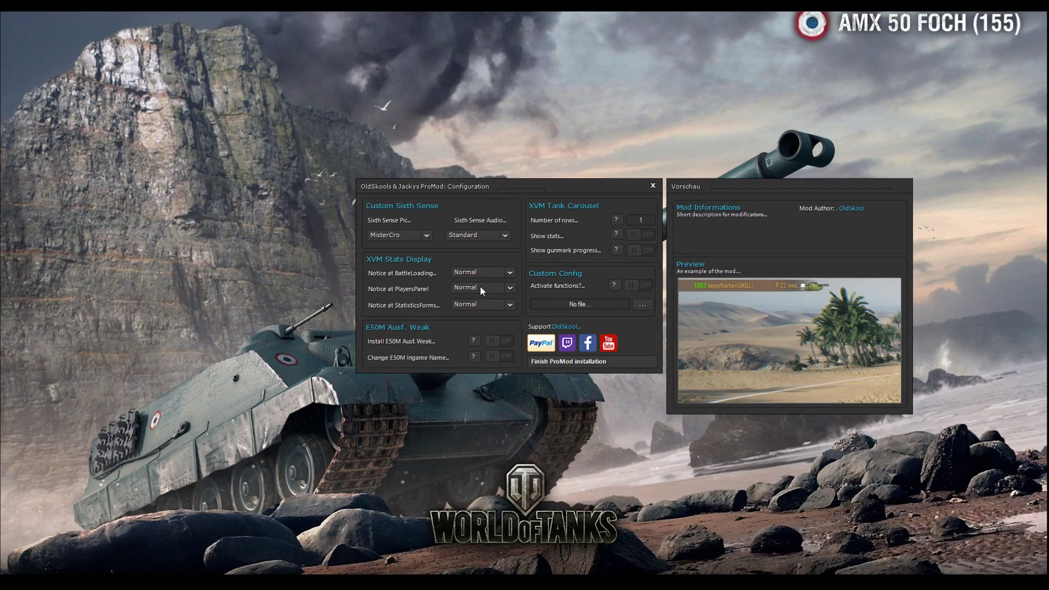
mouse_move(476, 307)
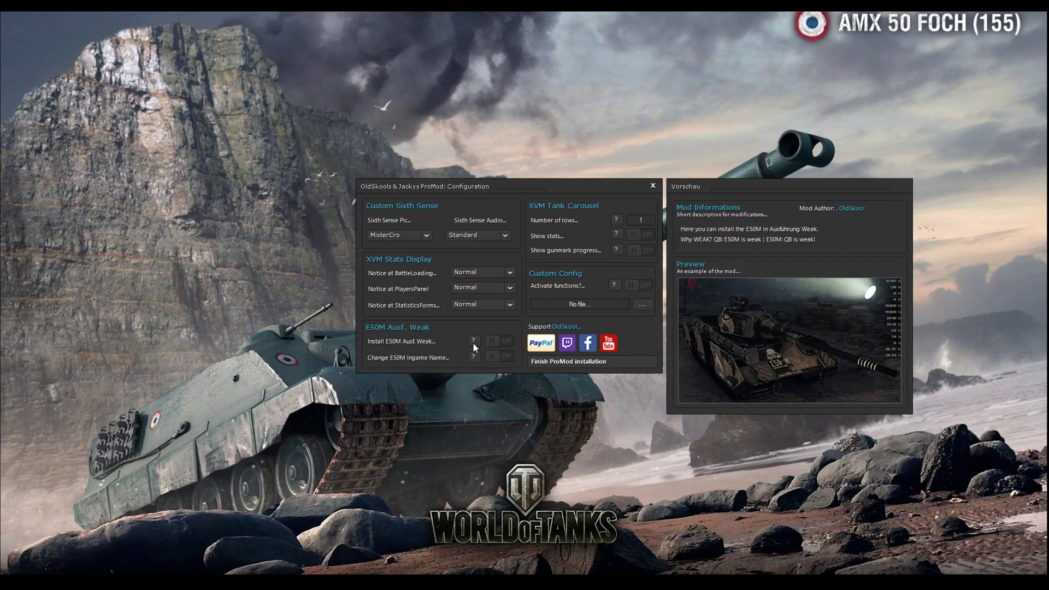
- Check the help previews for Install E50M Ausf. Weak and the carousel row count
mouse_move(470, 340)
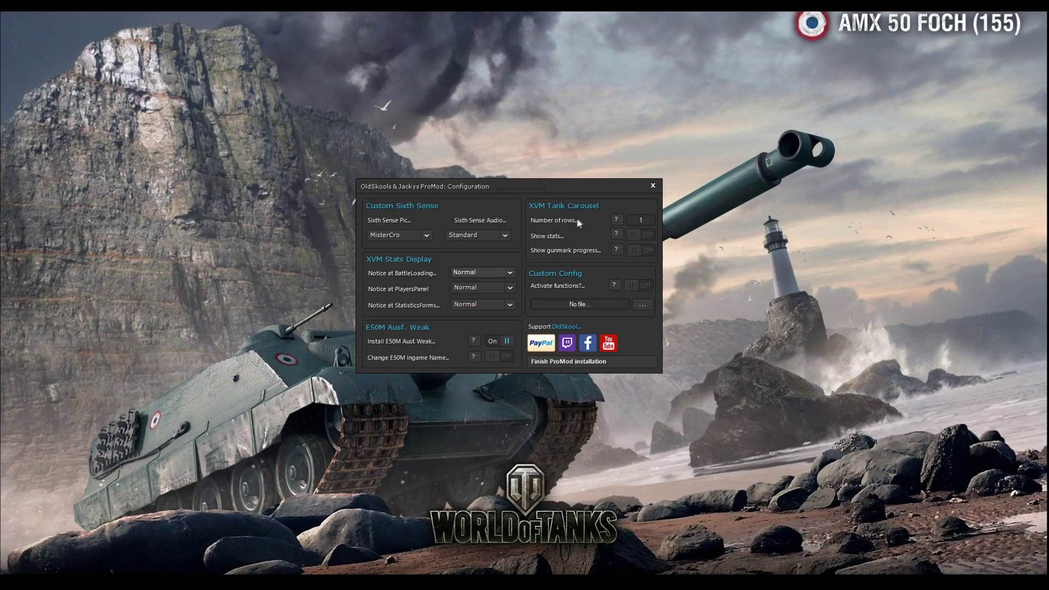
mouse_move(618, 221)
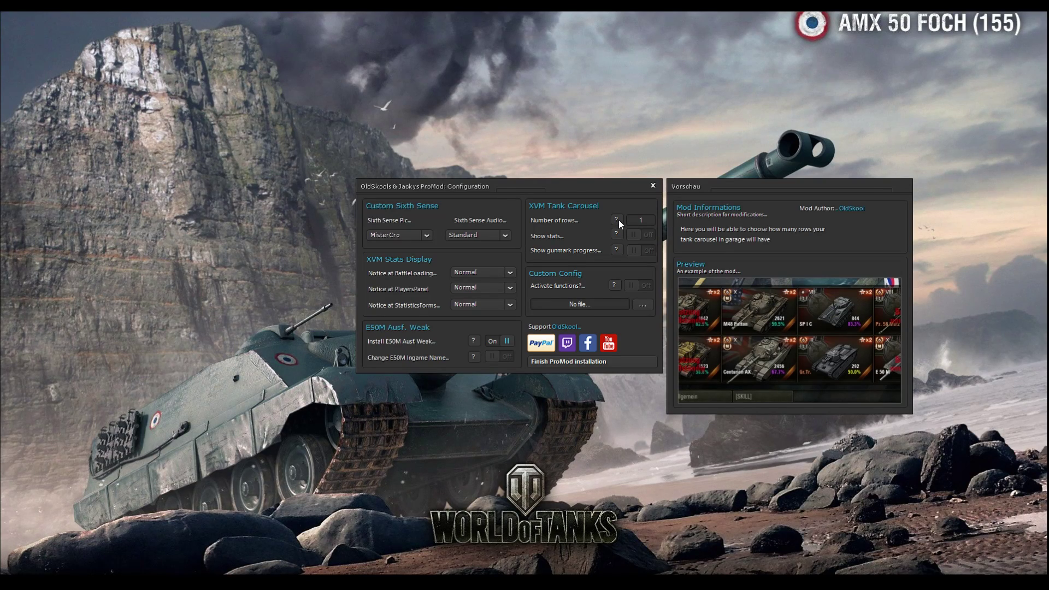
- Set the tank carousel to 3 rows with stats and gunmark progress switched On
double_click(631, 223)
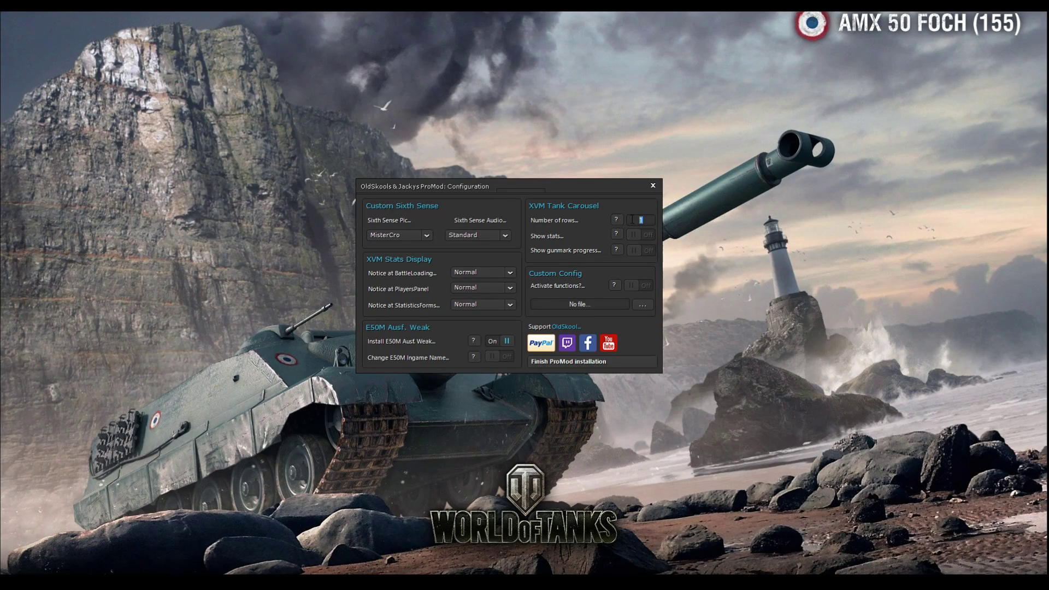
type("3")
mouse_move(619, 234)
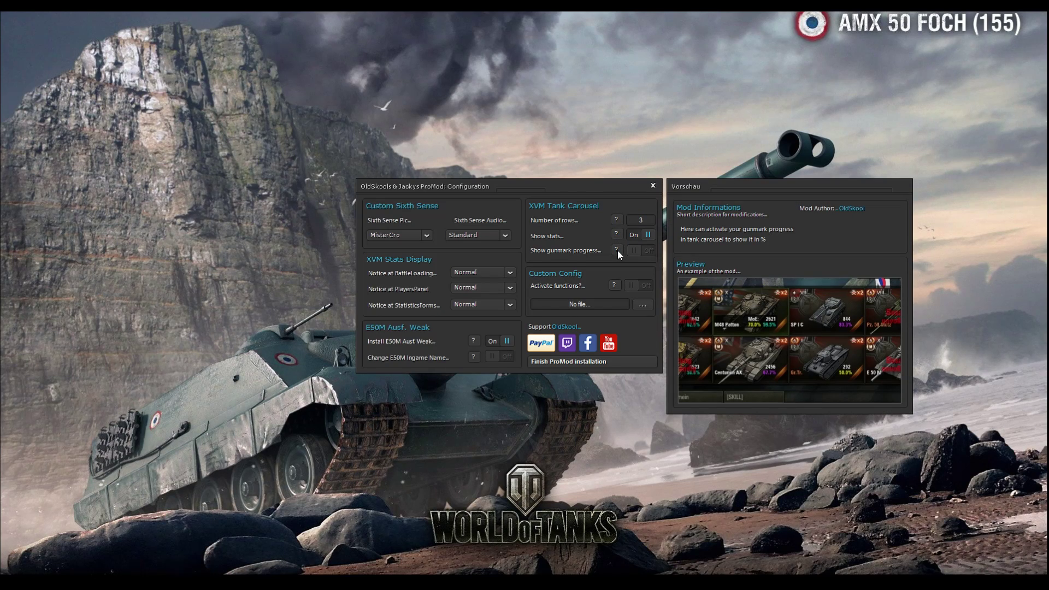
left_click(645, 250)
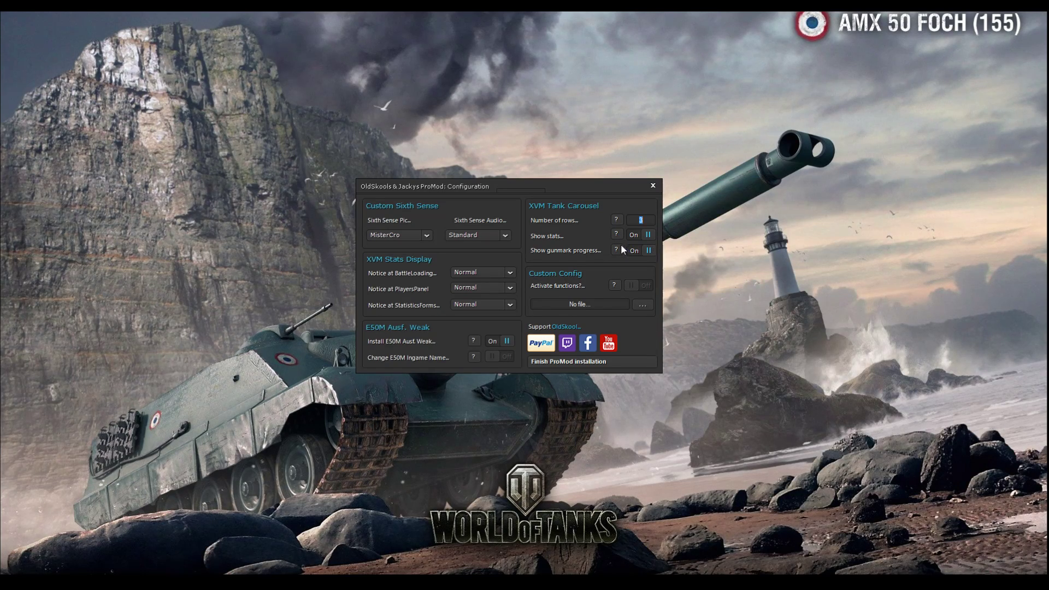
mouse_move(619, 247)
mouse_move(615, 287)
- Run the ProMod installation to 100% and close the installer
left_click(561, 364)
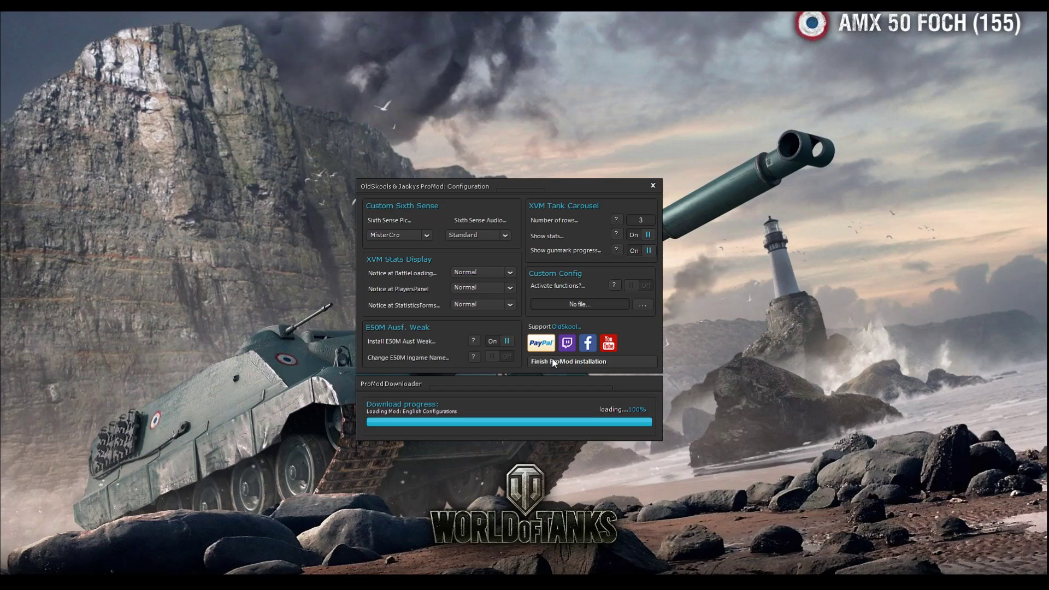
left_click(552, 362)
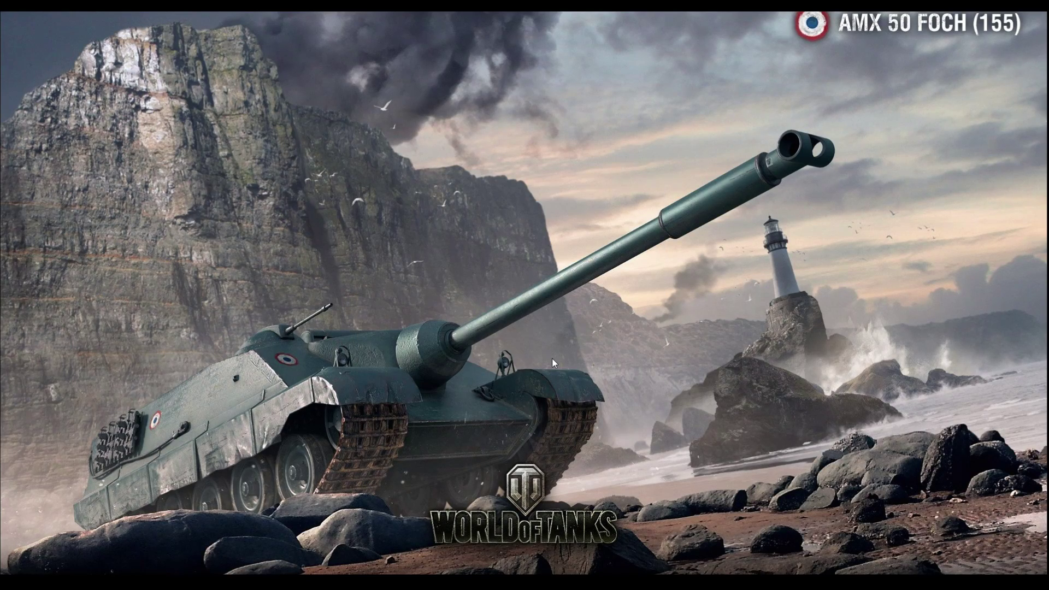